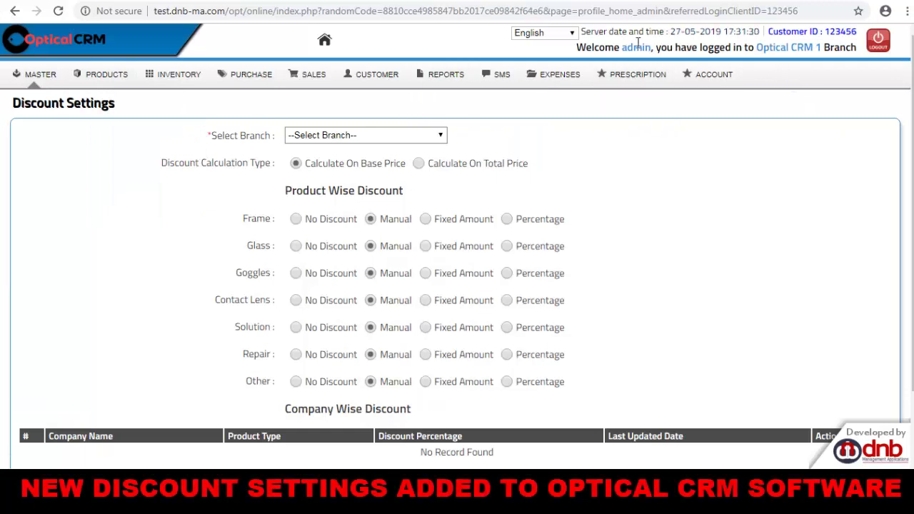
# Reload Discount Settings from MASTER and list branches Optical CRM 1, 2 and 3.
pyautogui.moveTo(22, 79)
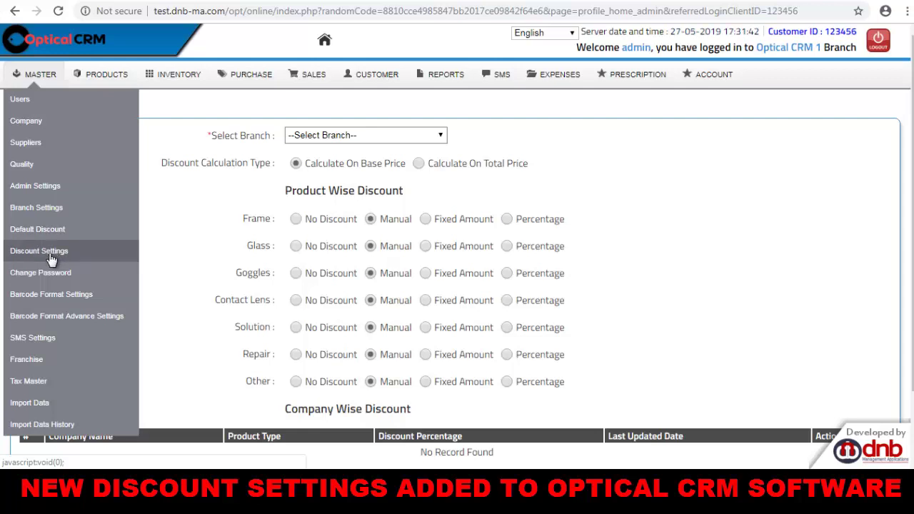
pyautogui.click(50, 258)
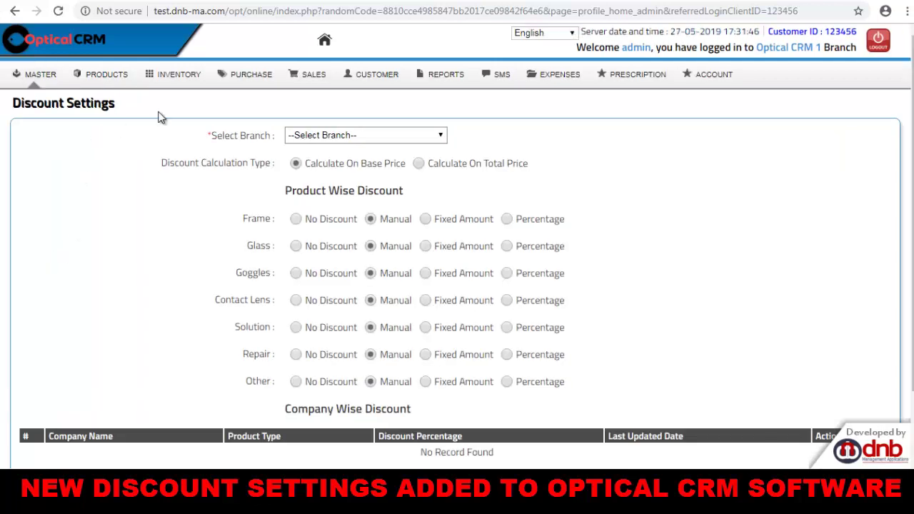
pyautogui.scroll(-2, 341, 198)
pyautogui.scroll(2, 374, 265)
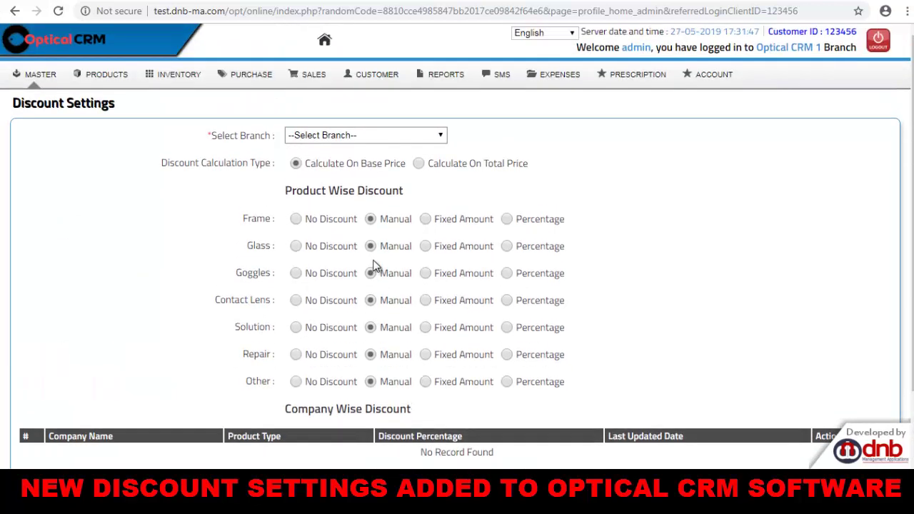
pyautogui.click(343, 136)
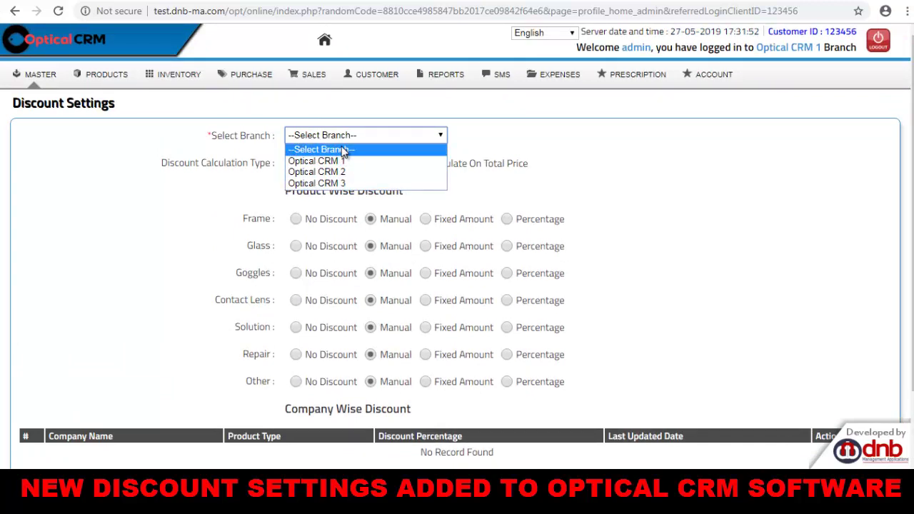
# Load Optical CRM 3's discounts, highlighting the calculation type and the Frame, Glass and Other rows.
pyautogui.click(344, 187)
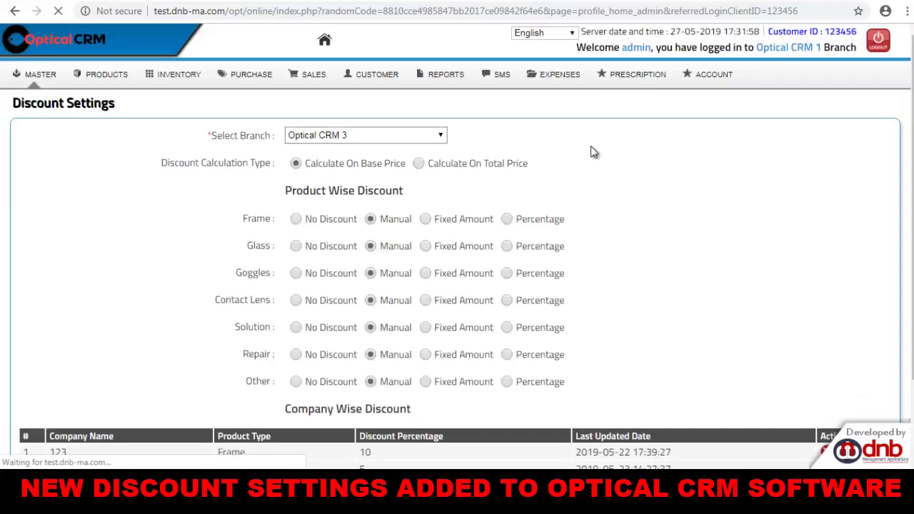
pyautogui.moveTo(168, 163); pyautogui.dragTo(373, 167)
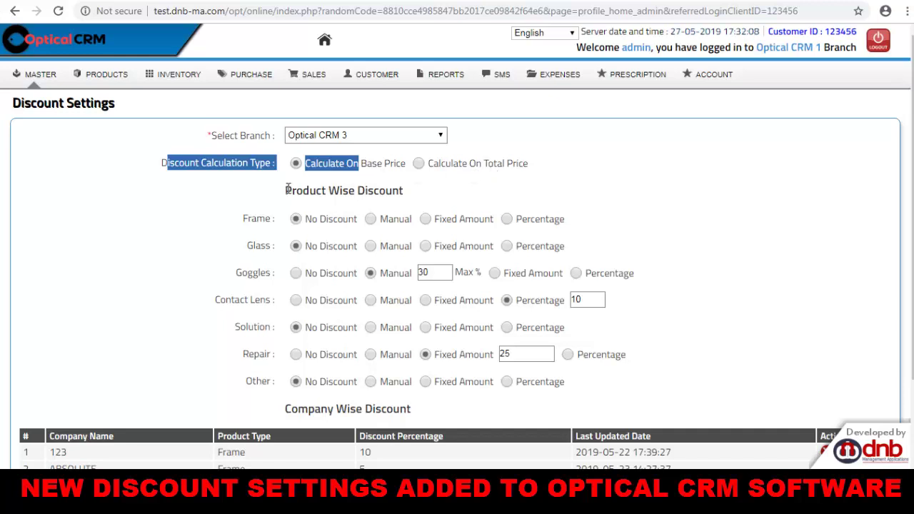
pyautogui.moveTo(285, 190); pyautogui.dragTo(374, 189)
pyautogui.scroll(-1, 300, 185)
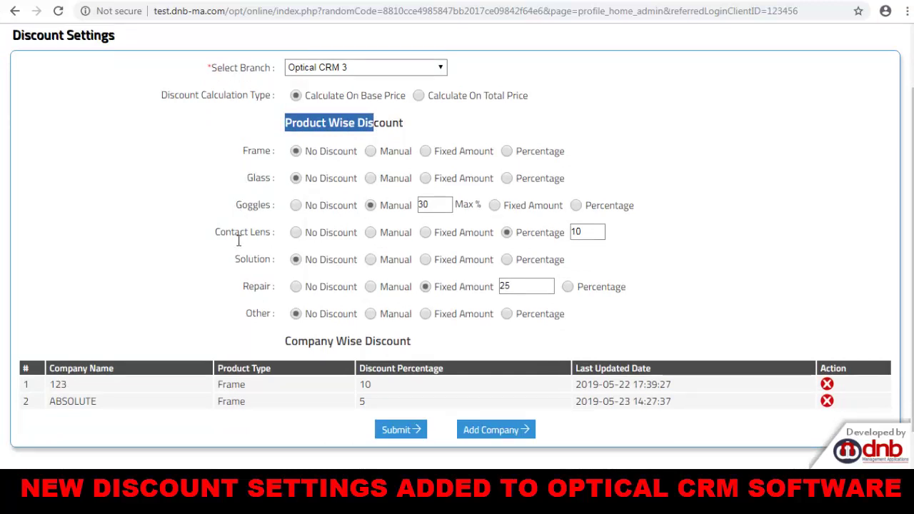
pyautogui.moveTo(245, 313); pyautogui.dragTo(262, 315)
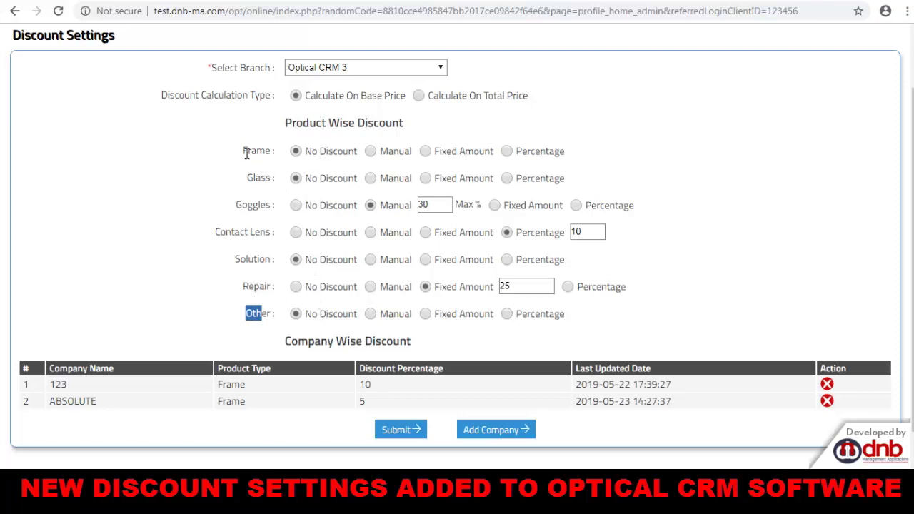
pyautogui.moveTo(245, 151); pyautogui.dragTo(268, 150)
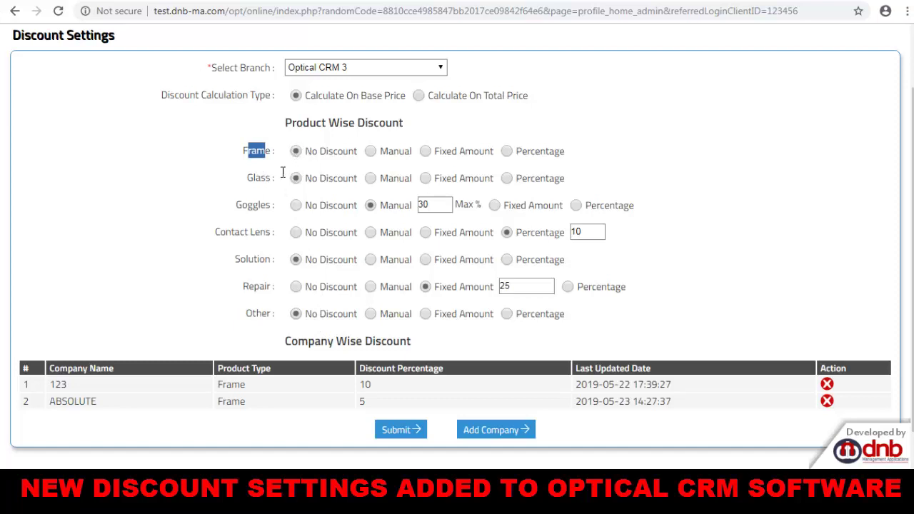
pyautogui.moveTo(248, 178); pyautogui.dragTo(263, 178)
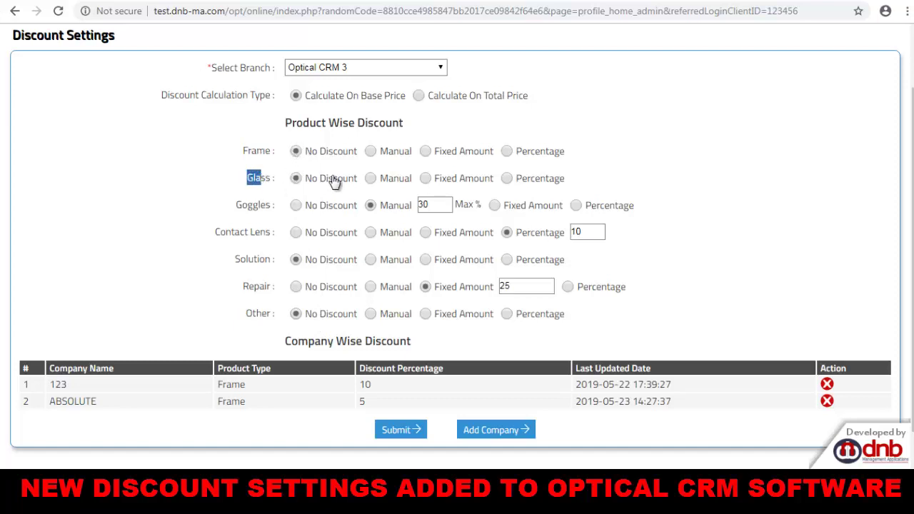
# Give Glass a Manual 50% maximum and Goggles a Fixed Amount of 250.
pyautogui.click(371, 179)
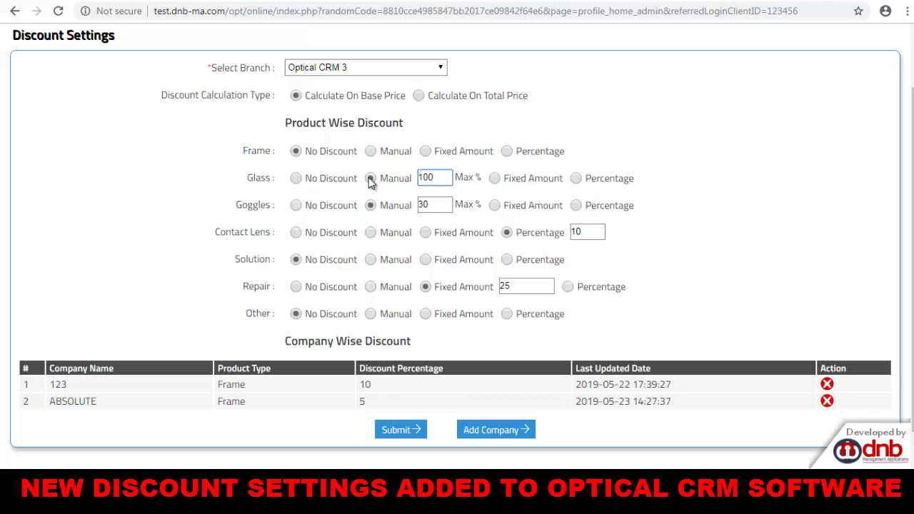
pyautogui.doubleClick(427, 179)
pyautogui.write('50')
pyautogui.press('Tab')
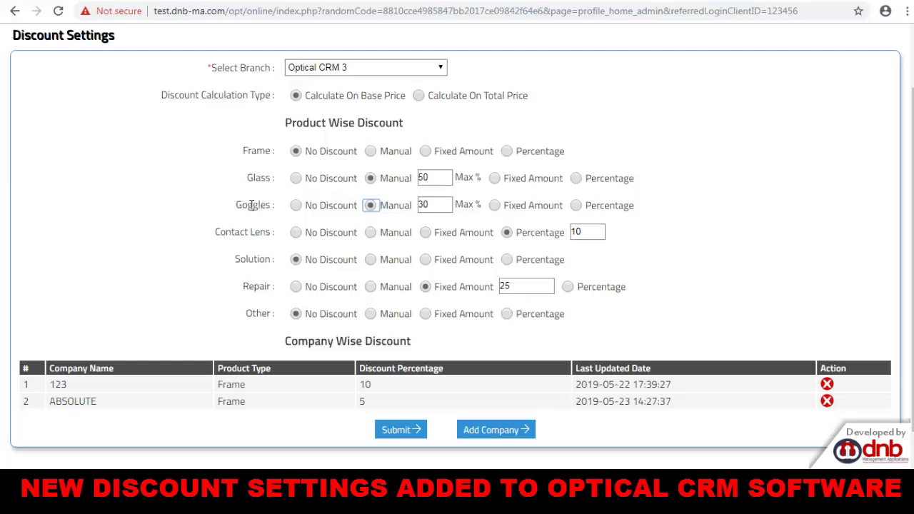
pyautogui.click(495, 205)
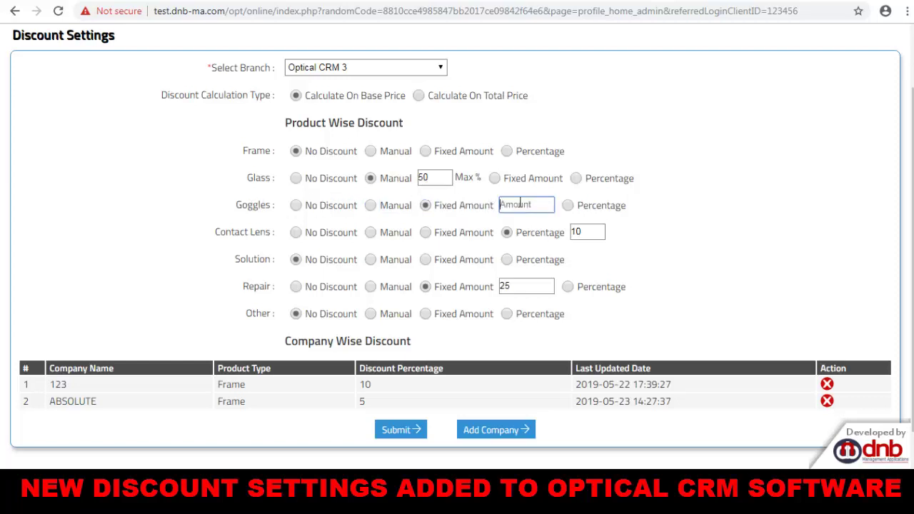
pyautogui.write('250')
pyautogui.press('Tab')
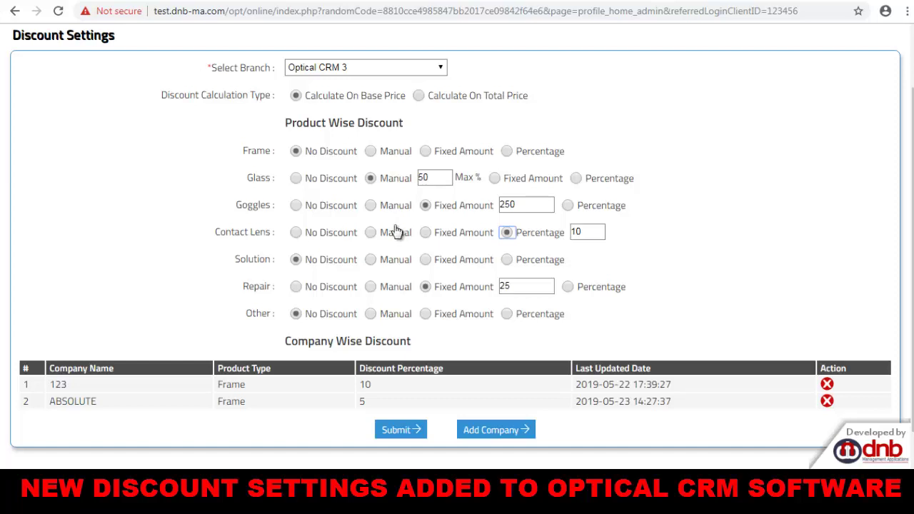
# Set Contact Lens to Manual 30%, Solution to Percentage 10, and Repair to No Discount.
pyautogui.click(372, 237)
pyautogui.doubleClick(426, 236)
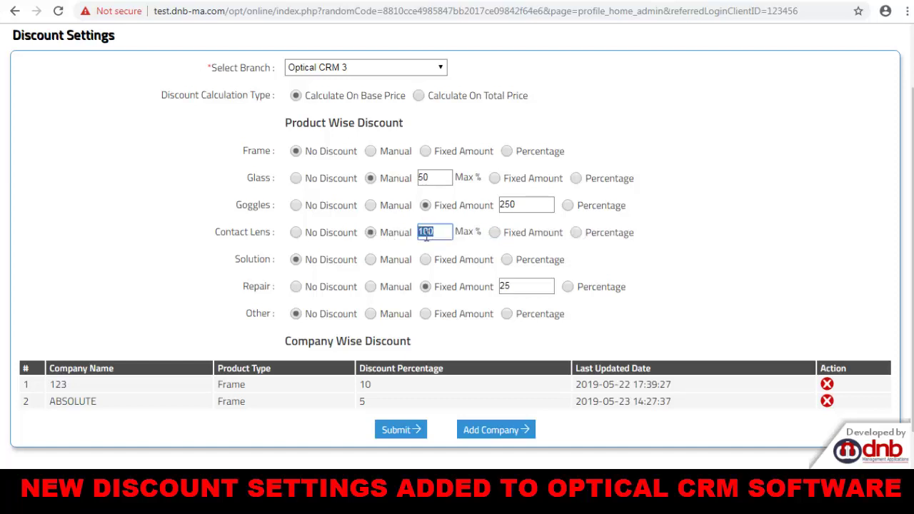
pyautogui.write('30')
pyautogui.press('Tab')
pyautogui.click(508, 261)
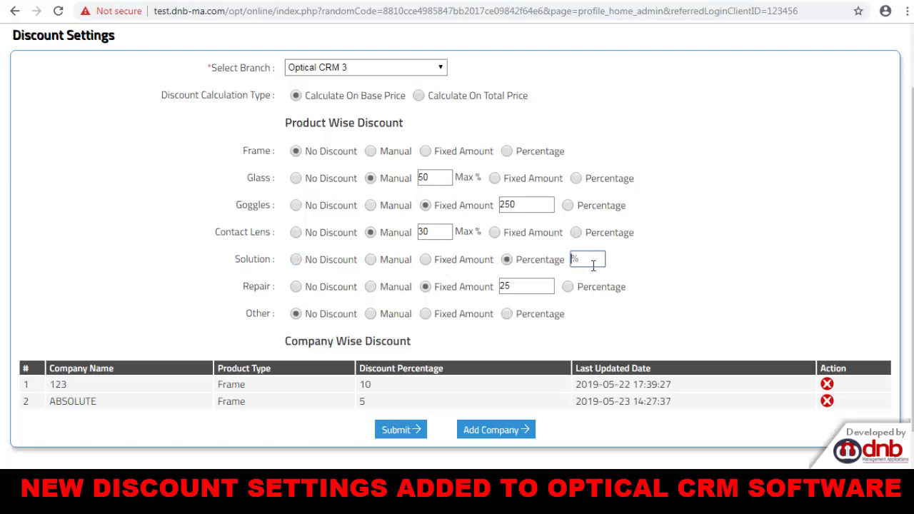
pyautogui.click(595, 262)
pyautogui.write('10')
pyautogui.press('Tab')
pyautogui.click(295, 287)
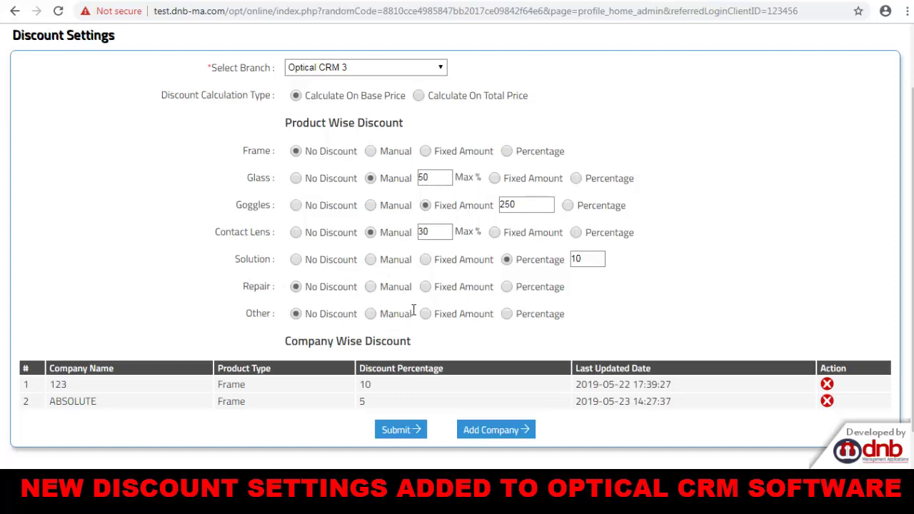
pyautogui.scroll(-1, 367, 179)
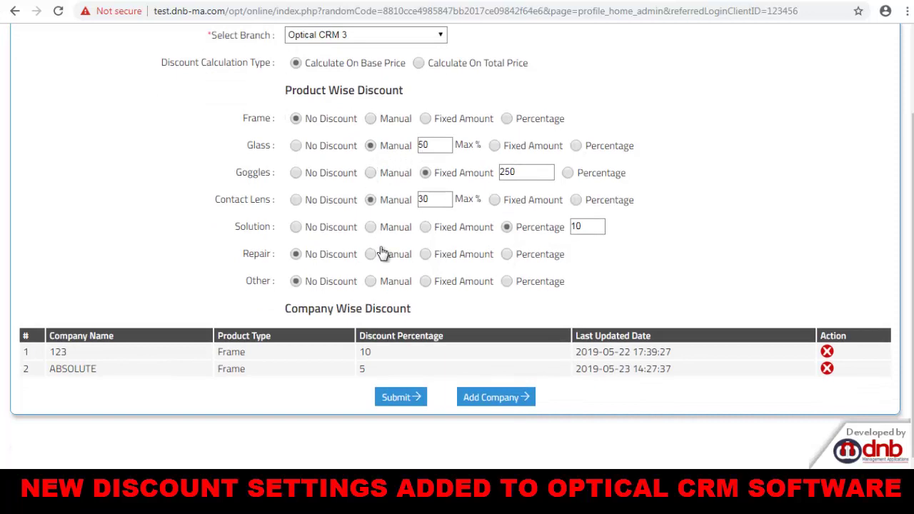
pyautogui.scroll(2, 377, 242)
pyautogui.scroll(-2, 382, 252)
# Add a 25% company-wise discount for VOGUE Frame products.
pyautogui.click(507, 401)
pyautogui.click(454, 163)
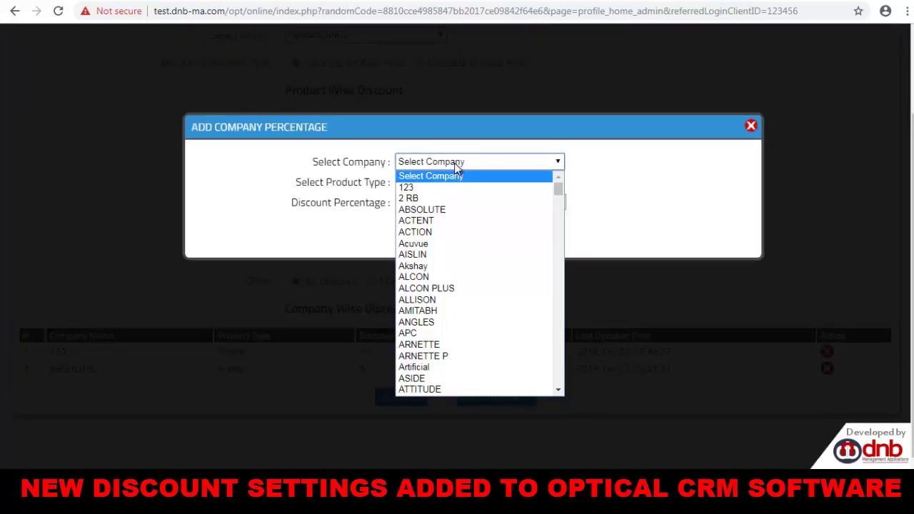
pyautogui.scroll(-10, 440, 314)
pyautogui.scroll(-12, 441, 347)
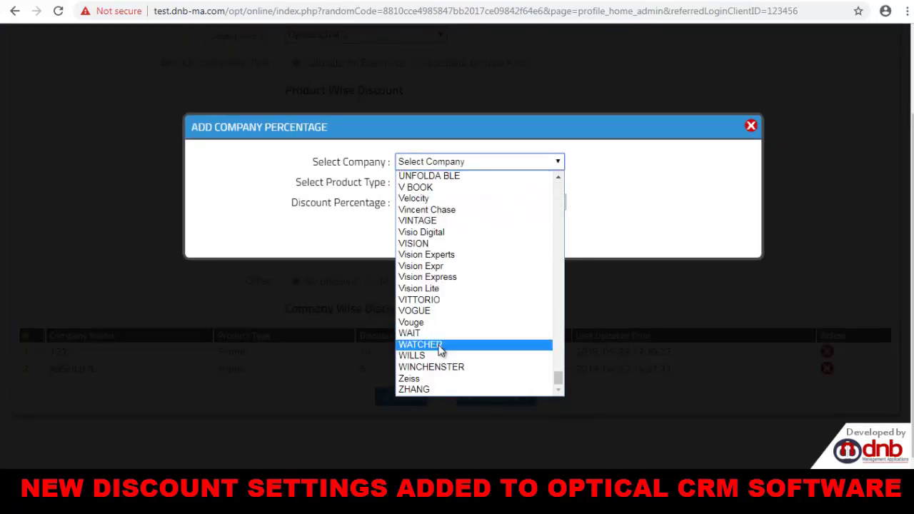
pyautogui.click(436, 311)
pyautogui.click(442, 183)
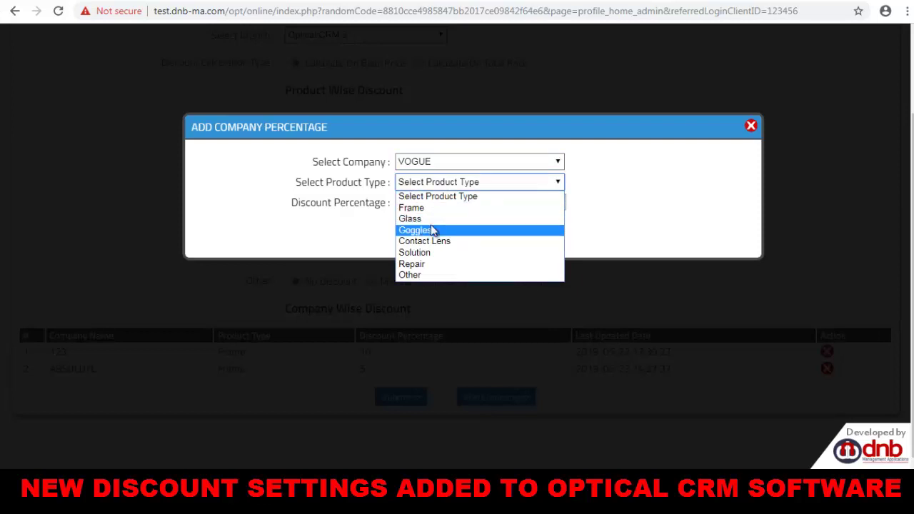
pyautogui.click(432, 207)
pyautogui.click(431, 205)
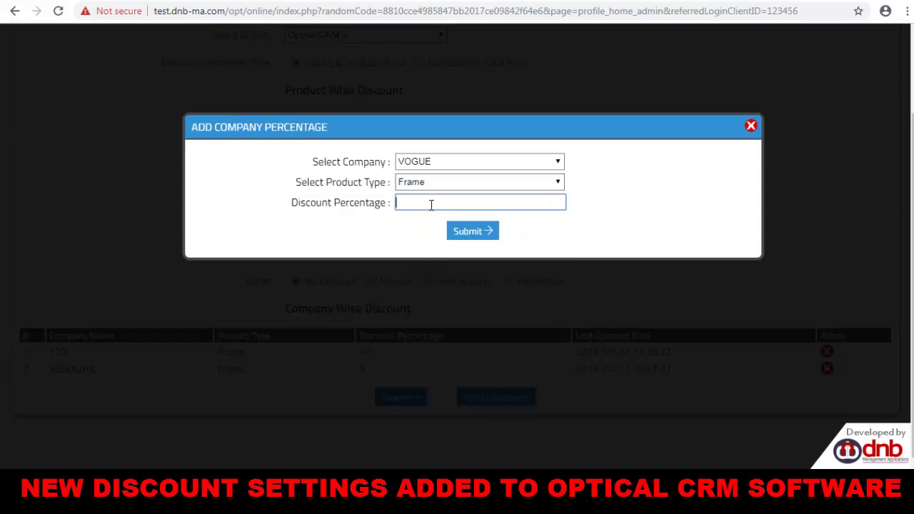
pyautogui.press('Tab')
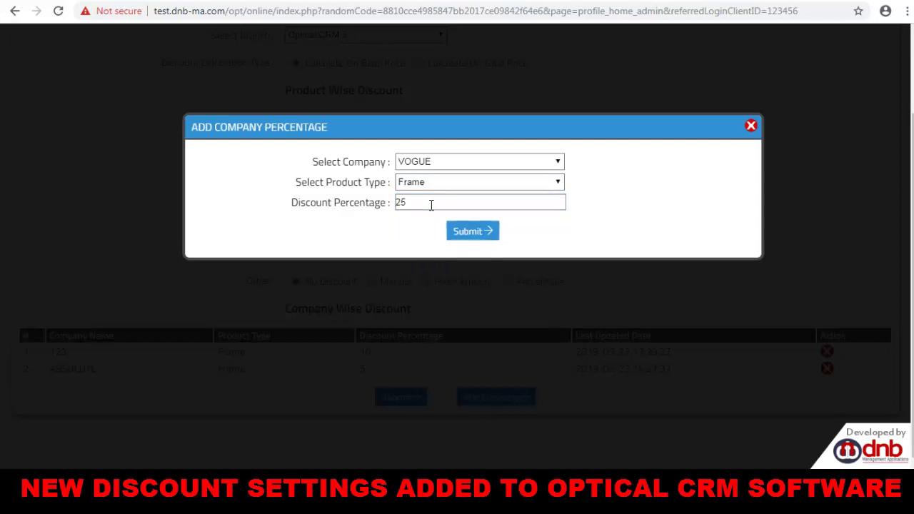
pyautogui.click(473, 235)
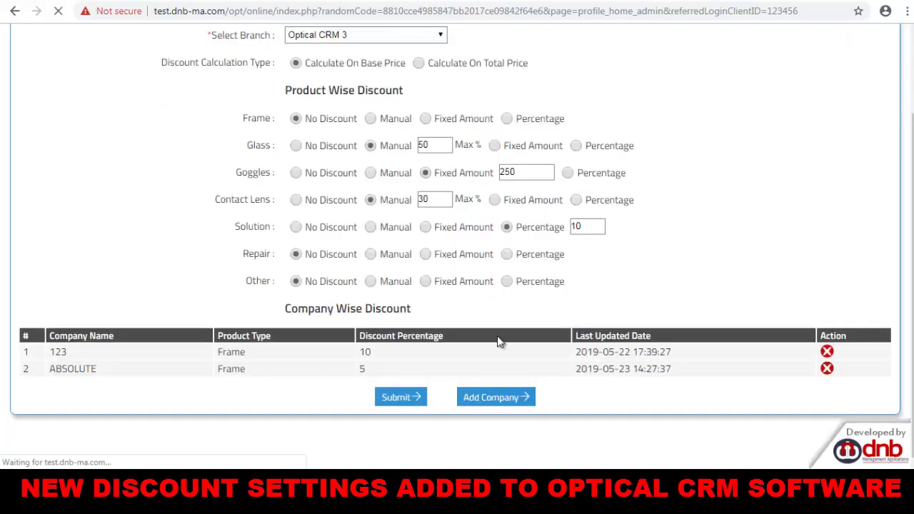
# Check the new VOGUE Frame 25% row in the list, then return to the top.
pyautogui.scroll(-3, 498, 337)
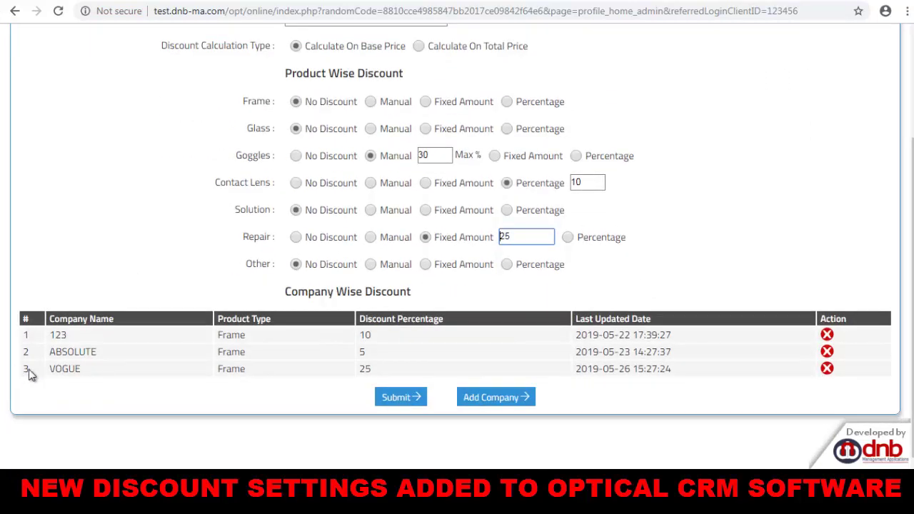
pyautogui.moveTo(29, 375); pyautogui.dragTo(81, 370)
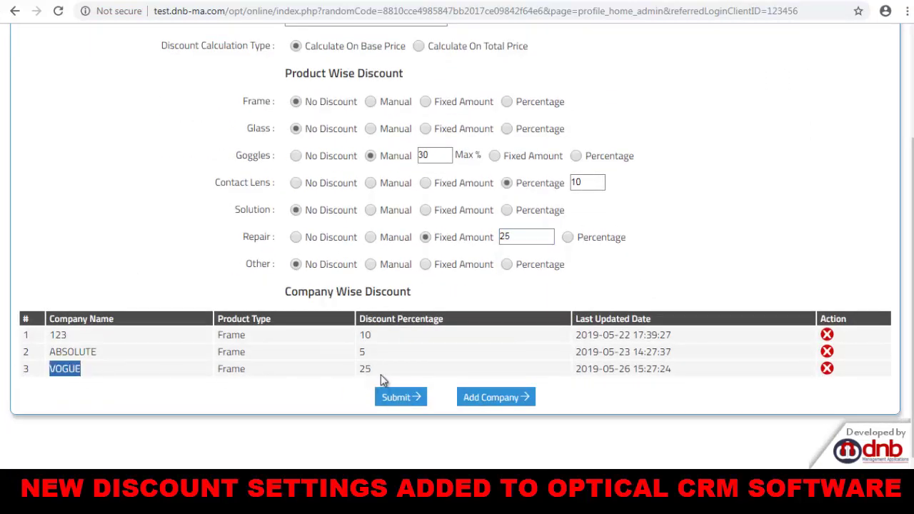
pyautogui.moveTo(380, 374); pyautogui.dragTo(351, 371)
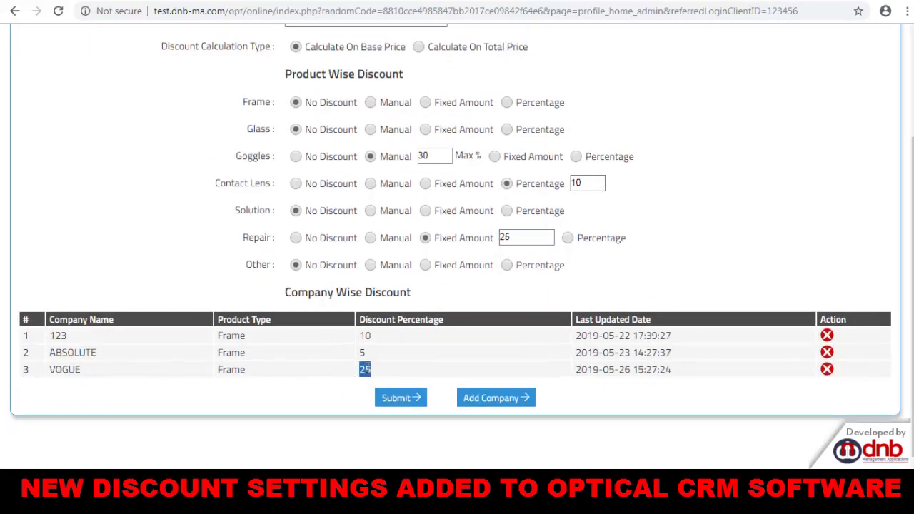
pyautogui.scroll(1, 301, 154)
pyautogui.moveTo(249, 163); pyautogui.dragTo(325, 167)
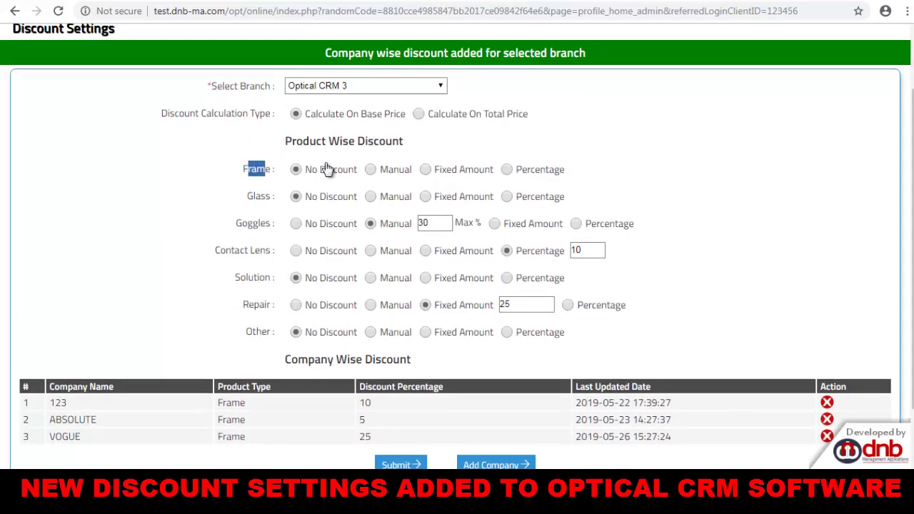
pyautogui.scroll(-1, 314, 178)
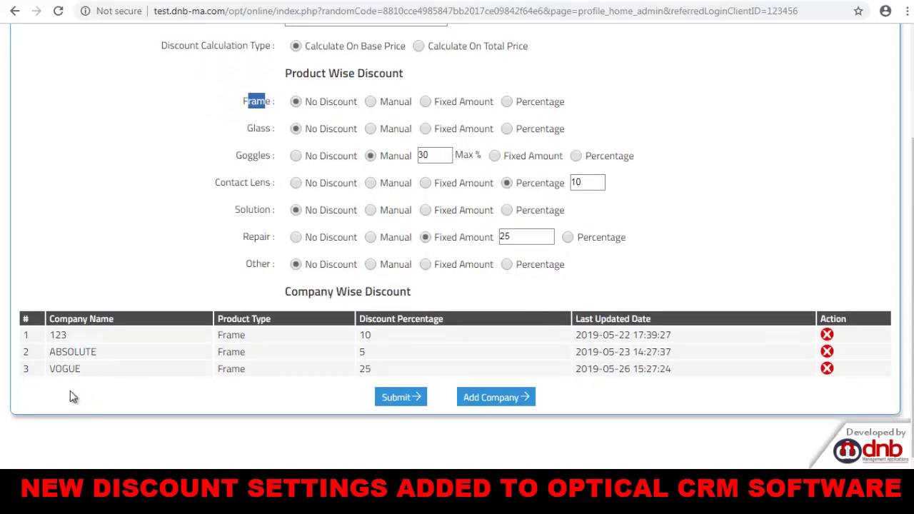
pyautogui.click(365, 370)
pyautogui.scroll(1, 365, 370)
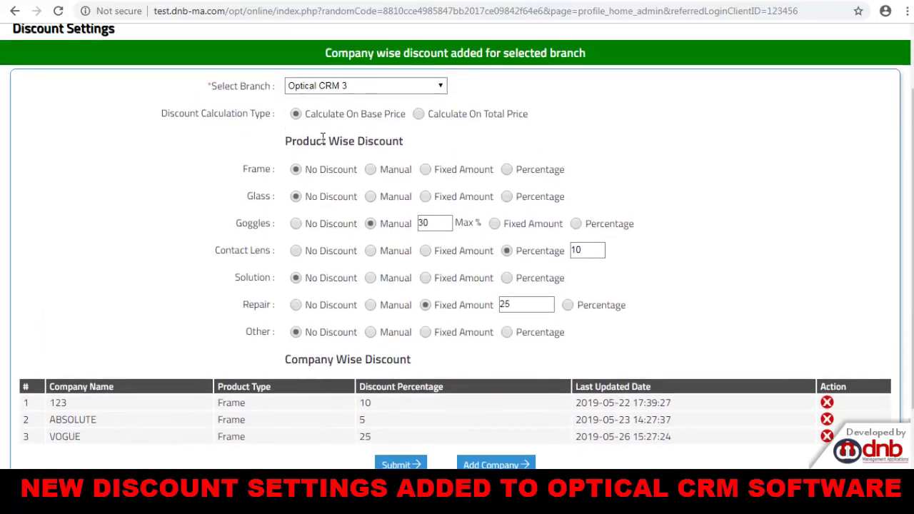
pyautogui.scroll(1, 349, 435)
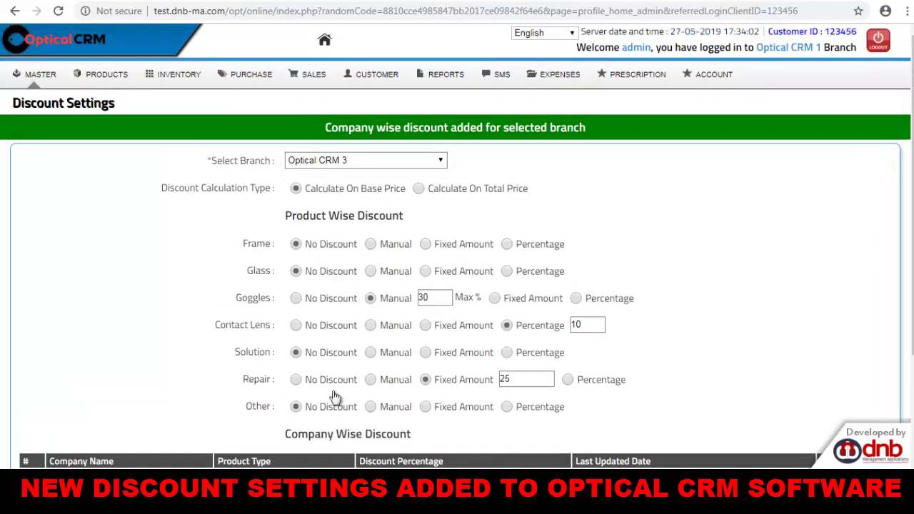
# Open MASTER > Users and set the new user's Approved Discount to 30.
pyautogui.click(32, 79)
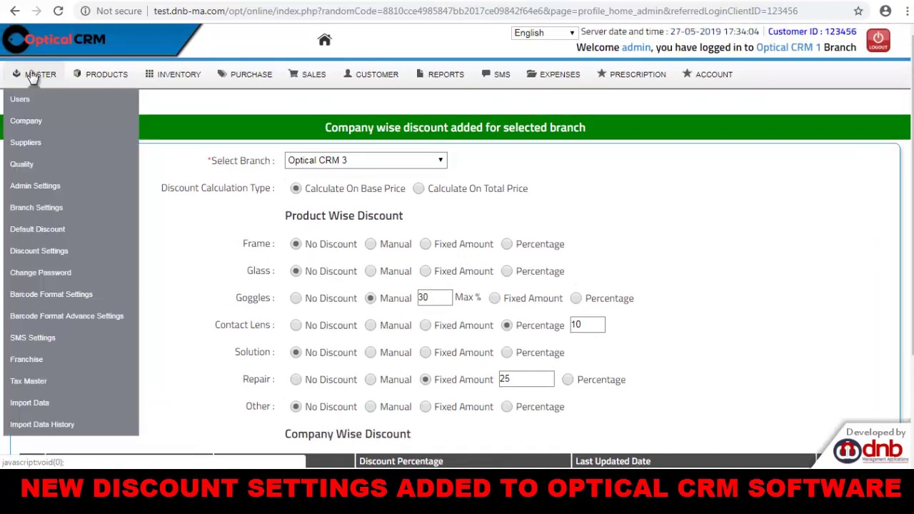
pyautogui.click(44, 105)
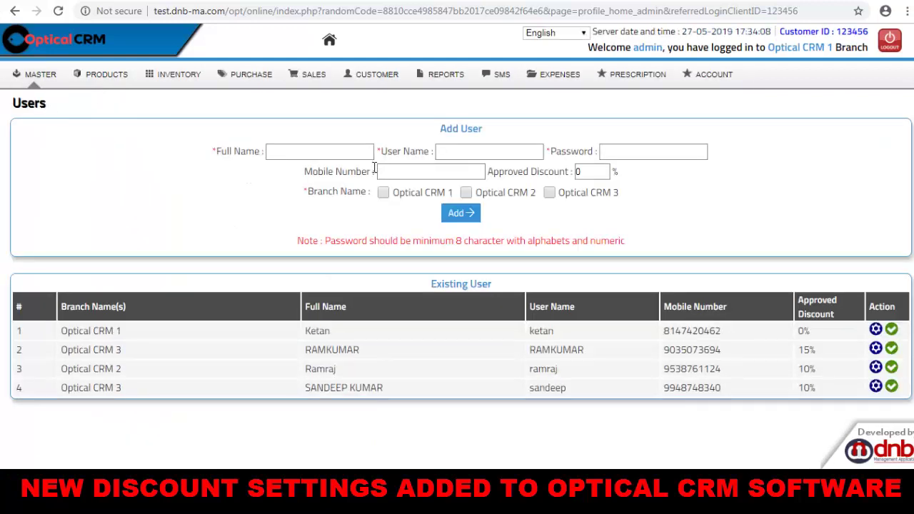
pyautogui.moveTo(305, 172); pyautogui.dragTo(388, 171)
pyautogui.click(397, 171)
pyautogui.moveTo(491, 171); pyautogui.dragTo(558, 172)
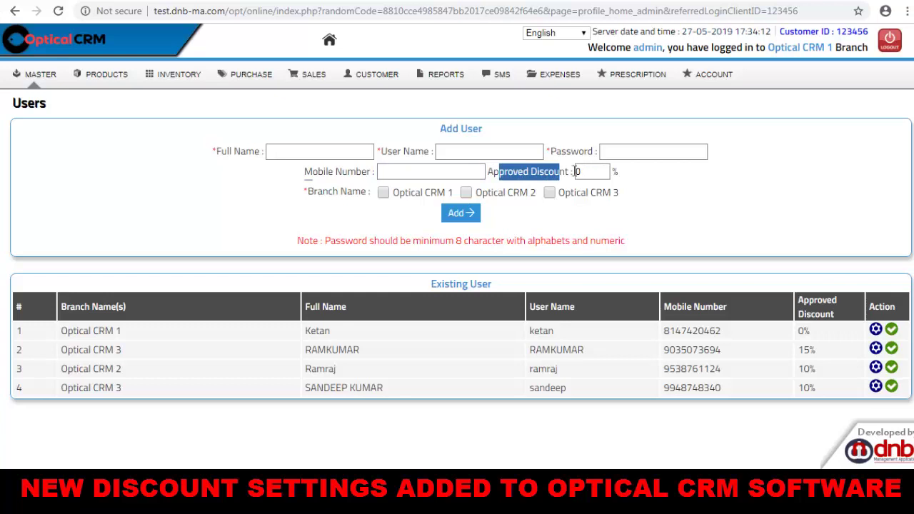
pyautogui.doubleClick(576, 171)
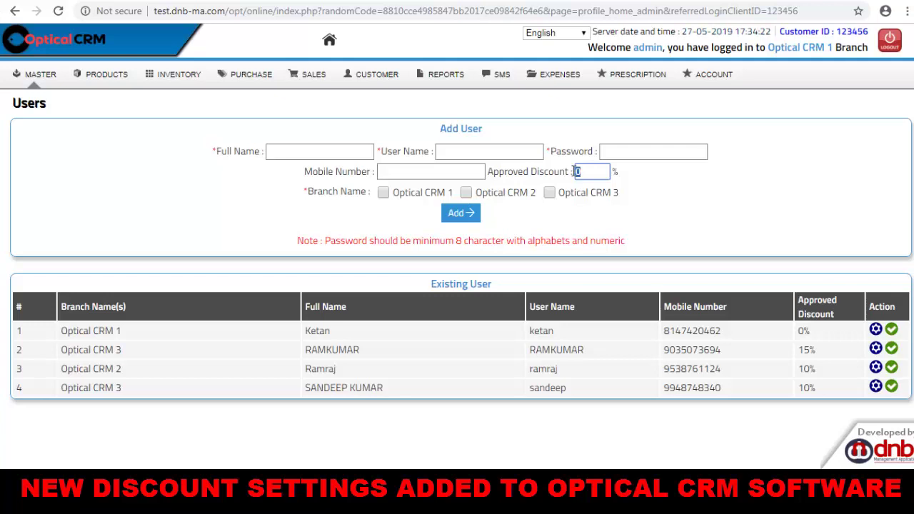
pyautogui.write('30')
pyautogui.moveTo(584, 171); pyautogui.dragTo(574, 172)
pyautogui.click(587, 172)
# Enter the new user's full name, user name, password and mobile number.
pyautogui.click(287, 150)
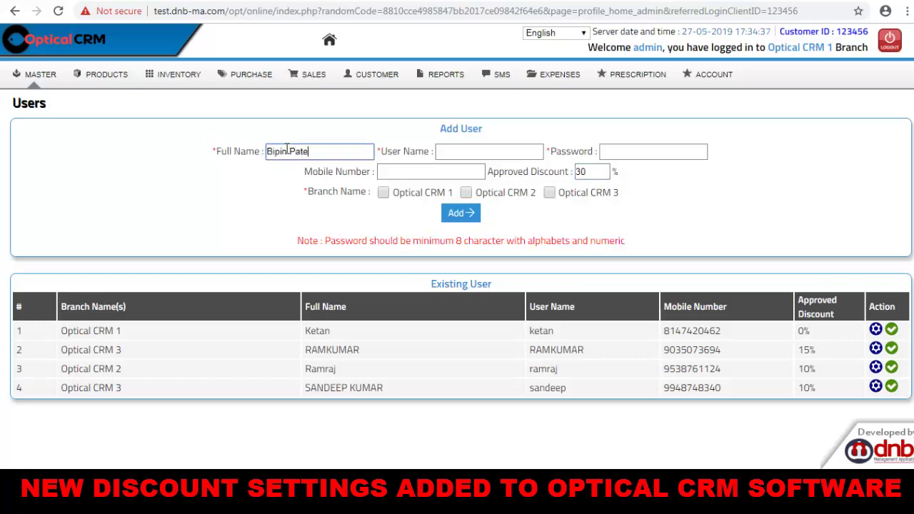
pyautogui.press('Tab')
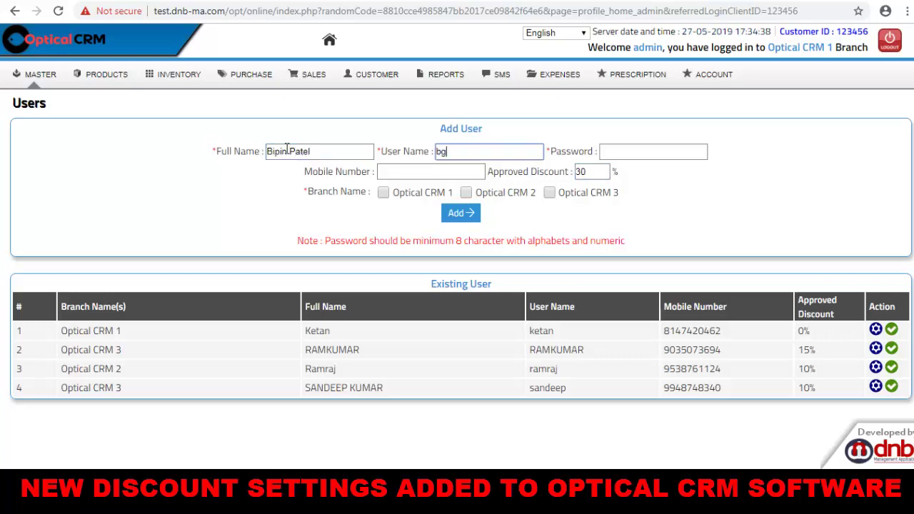
pyautogui.press('Tab')
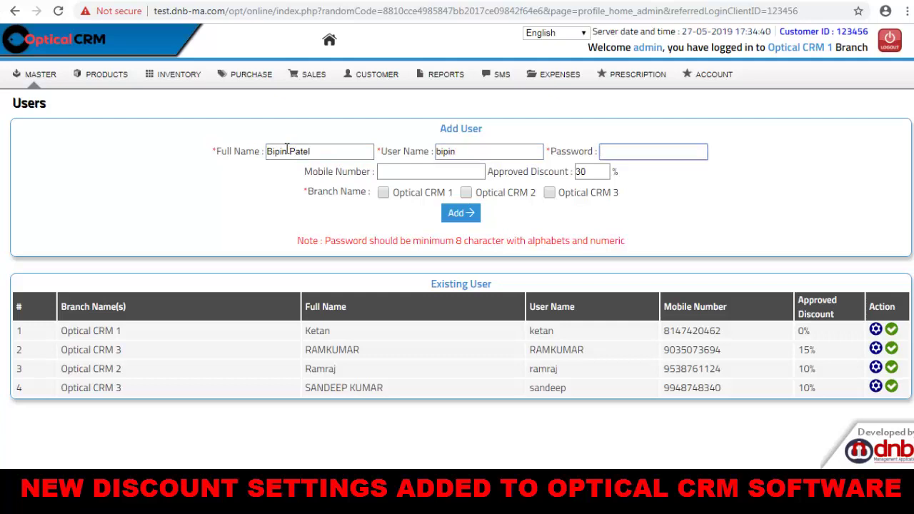
pyautogui.press('Tab')
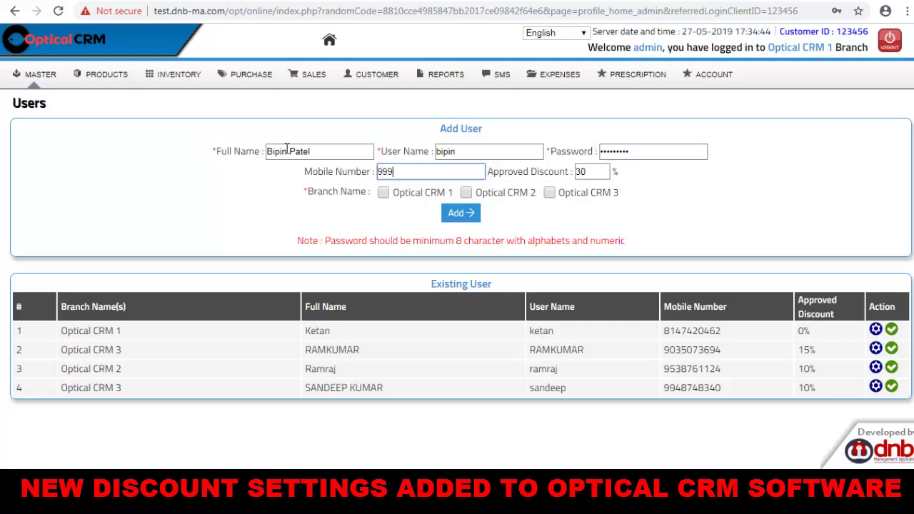
pyautogui.press('Tab')
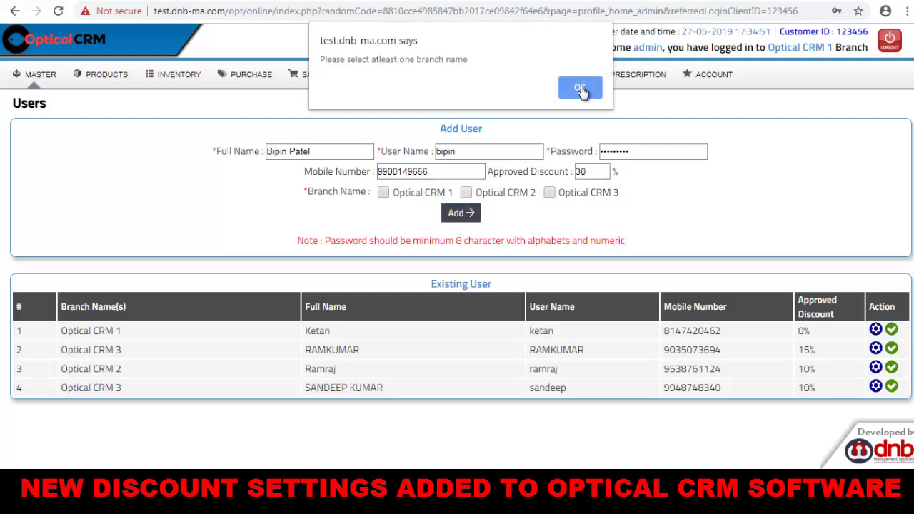
# Assign the user to Optical CRM 1, 2 and 3, add them, and verify the 30% discount listed.
pyautogui.click(580, 88)
pyautogui.click(384, 192)
pyautogui.click(466, 192)
pyautogui.click(549, 194)
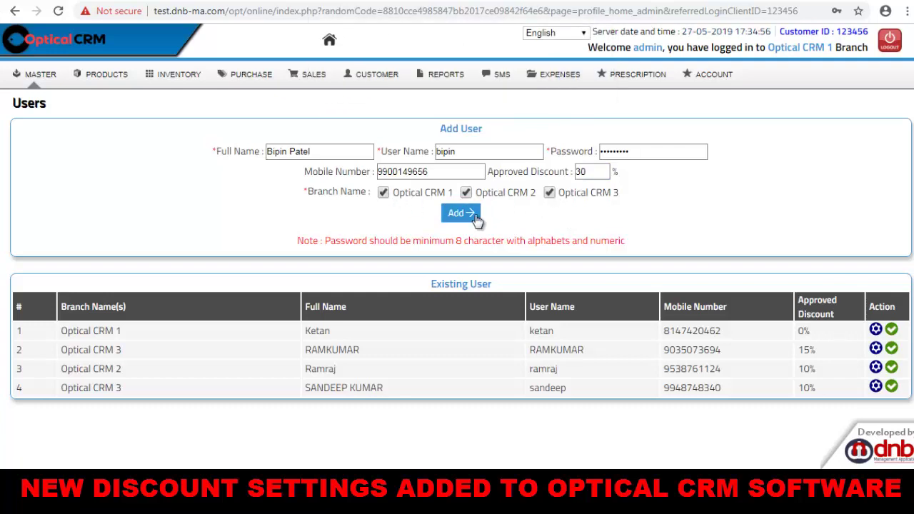
pyautogui.click(473, 215)
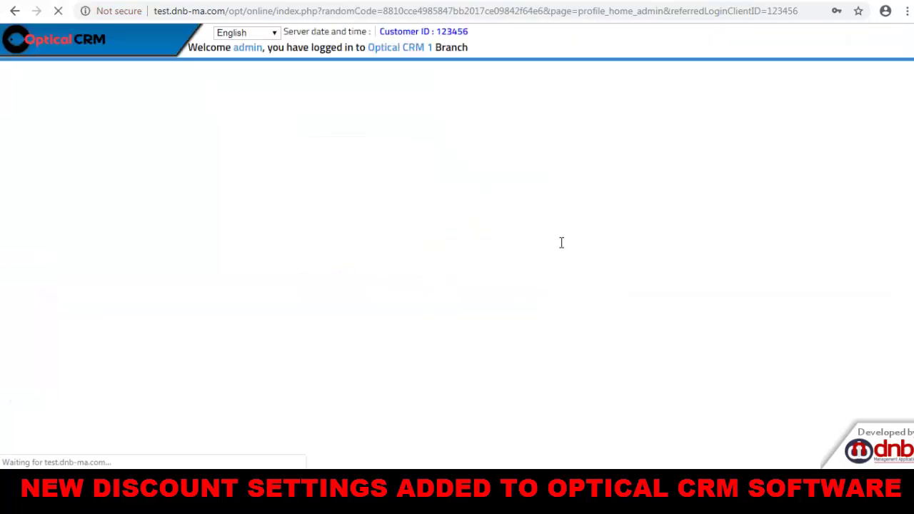
pyautogui.scroll(-1, 561, 243)
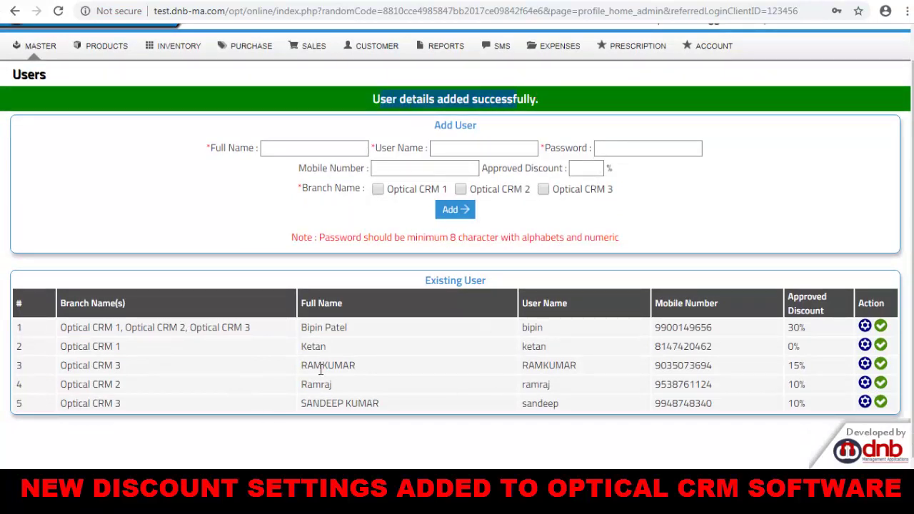
pyautogui.moveTo(303, 327); pyautogui.dragTo(362, 328)
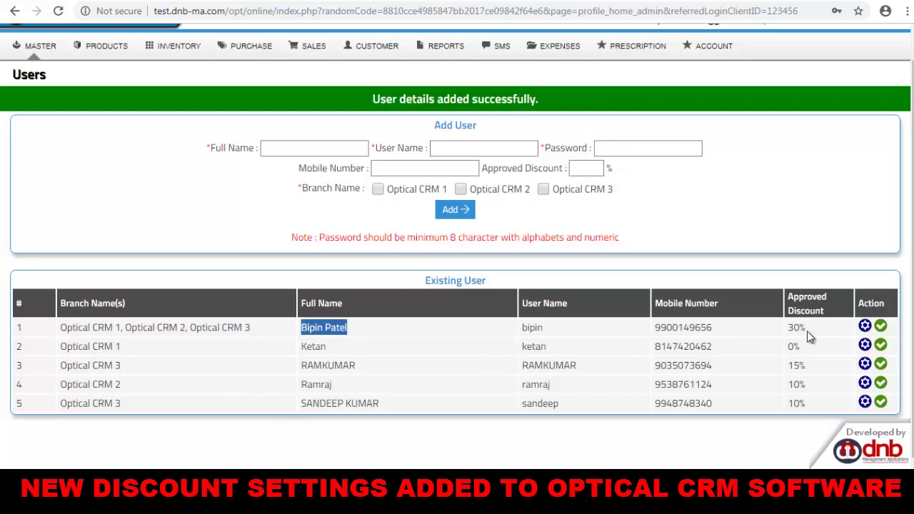
pyautogui.moveTo(822, 330); pyautogui.dragTo(789, 324)
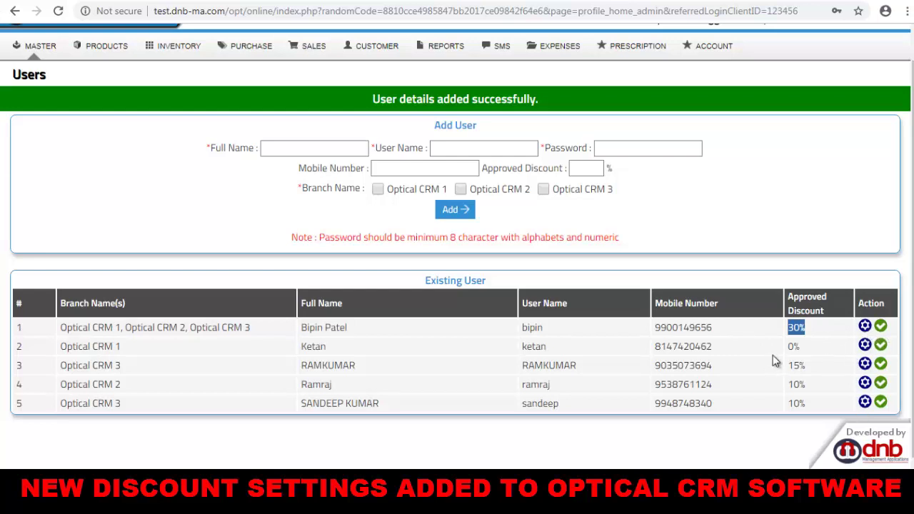
pyautogui.scroll(1, 471, 335)
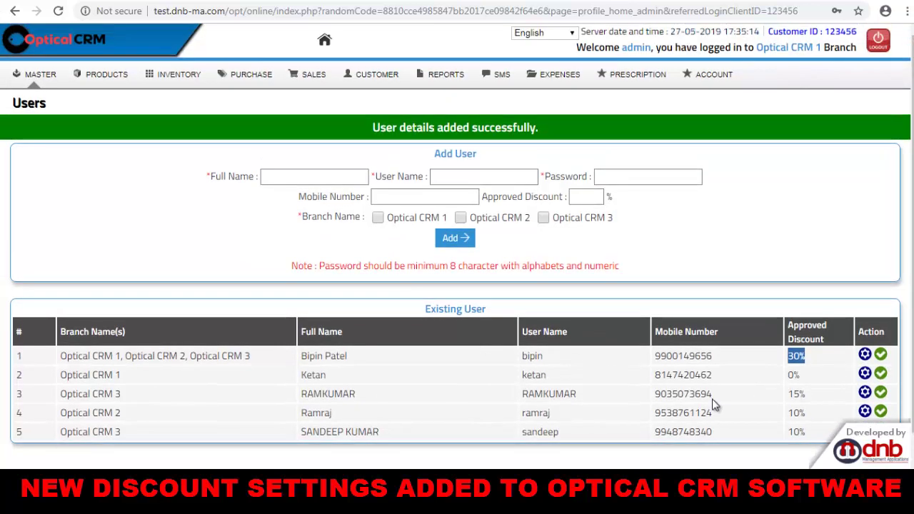
# Open Branch Settings for Optical CRM 3 and scroll to Discount Approval Option Settings.
pyautogui.click(35, 74)
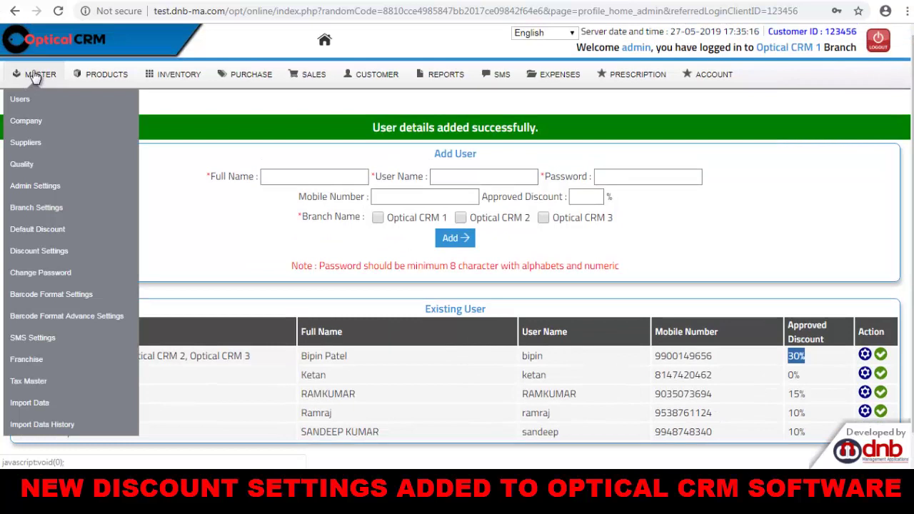
pyautogui.click(33, 211)
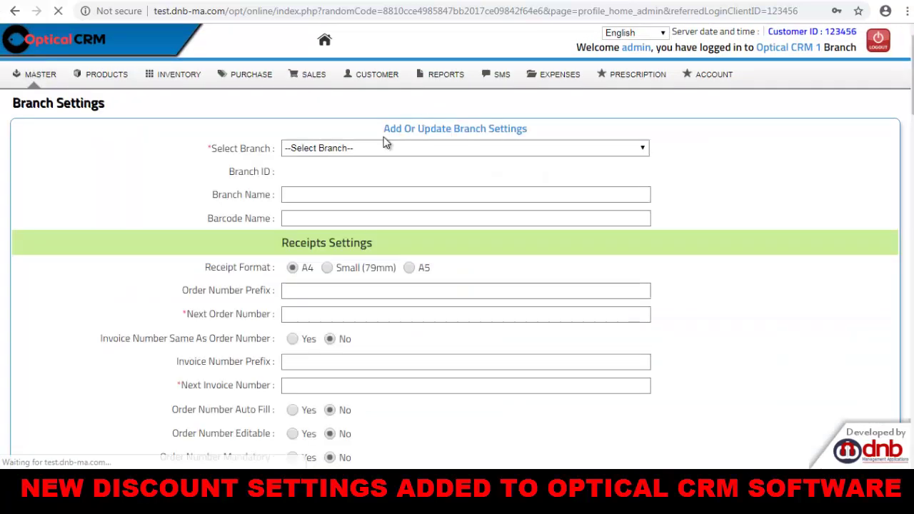
pyautogui.click(362, 149)
pyautogui.click(343, 196)
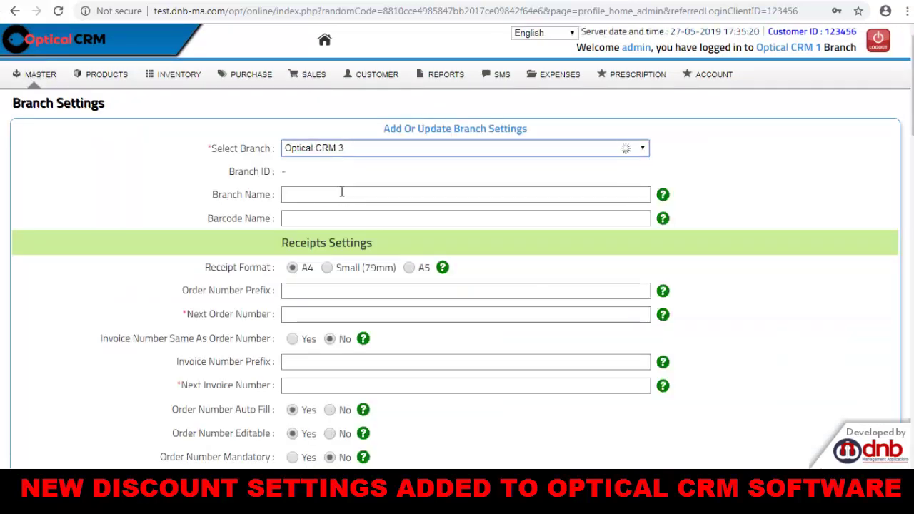
pyautogui.scroll(-10, 342, 191)
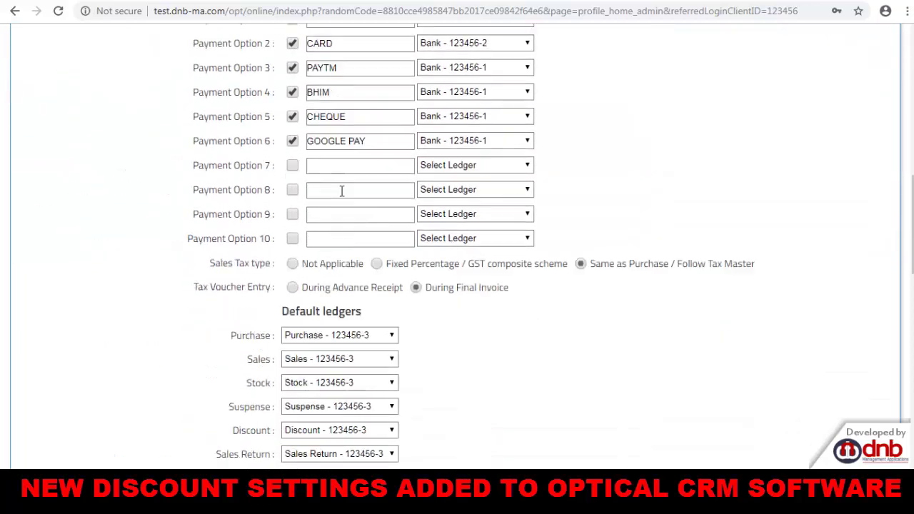
pyautogui.scroll(-8, 341, 192)
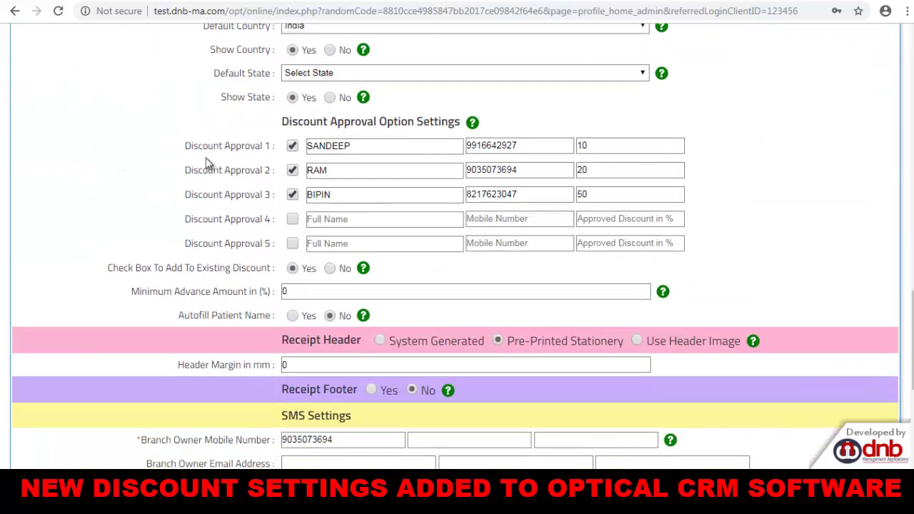
# Inspect the three discount approvers and their 10%, 20% and 50% limits.
pyautogui.moveTo(193, 145); pyautogui.dragTo(267, 244)
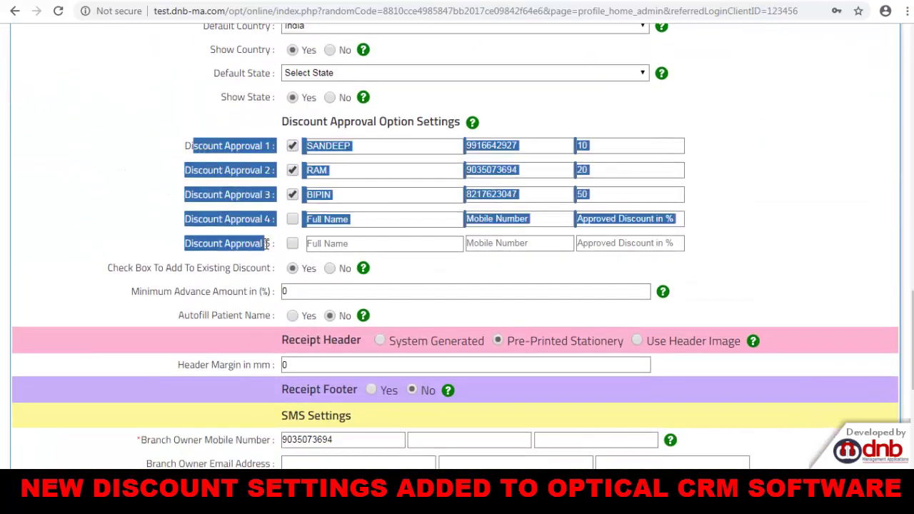
pyautogui.click(538, 274)
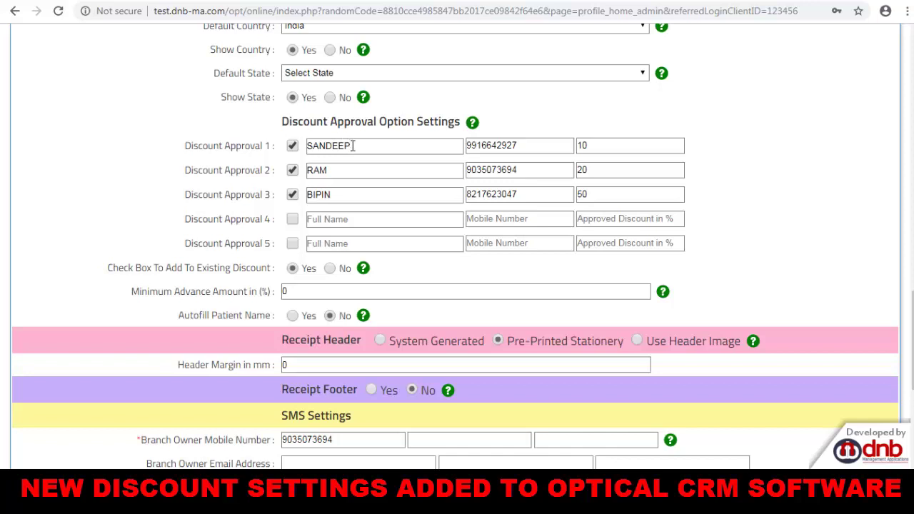
pyautogui.moveTo(352, 146); pyautogui.dragTo(307, 147)
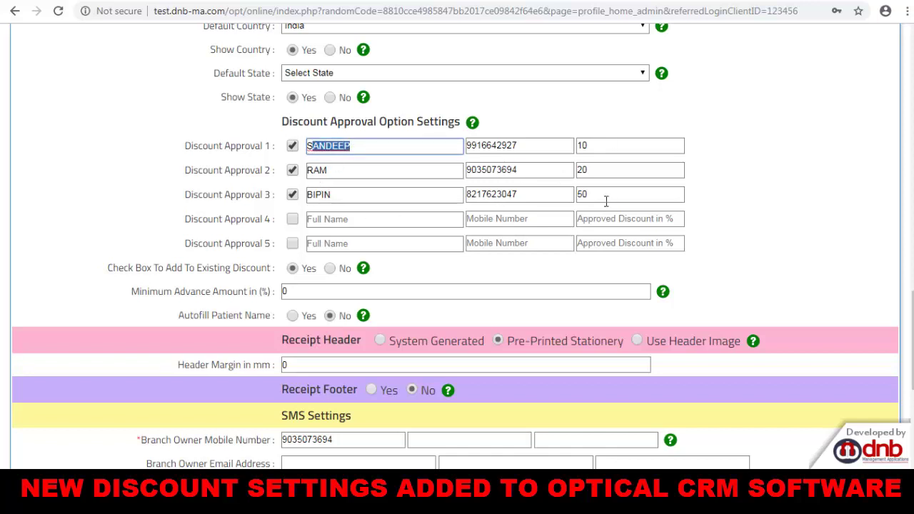
pyautogui.moveTo(188, 146); pyautogui.dragTo(237, 146)
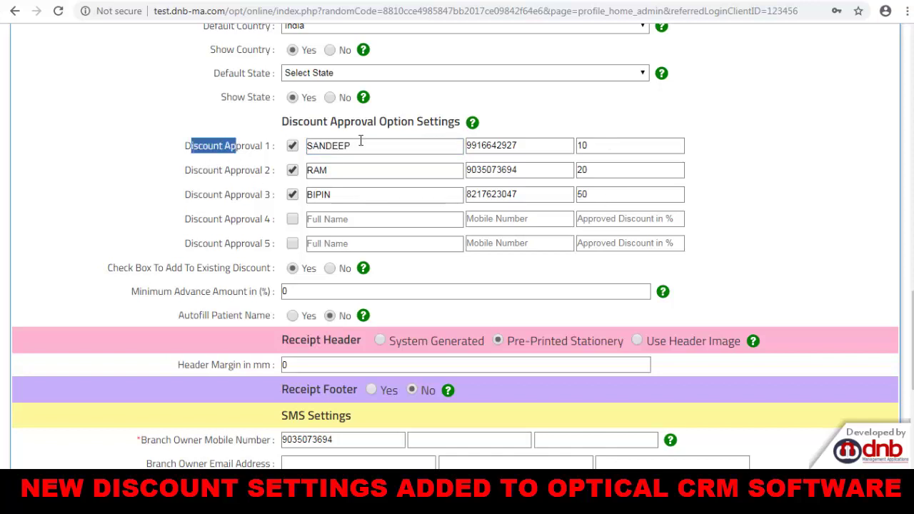
pyautogui.moveTo(593, 146); pyautogui.dragTo(553, 148)
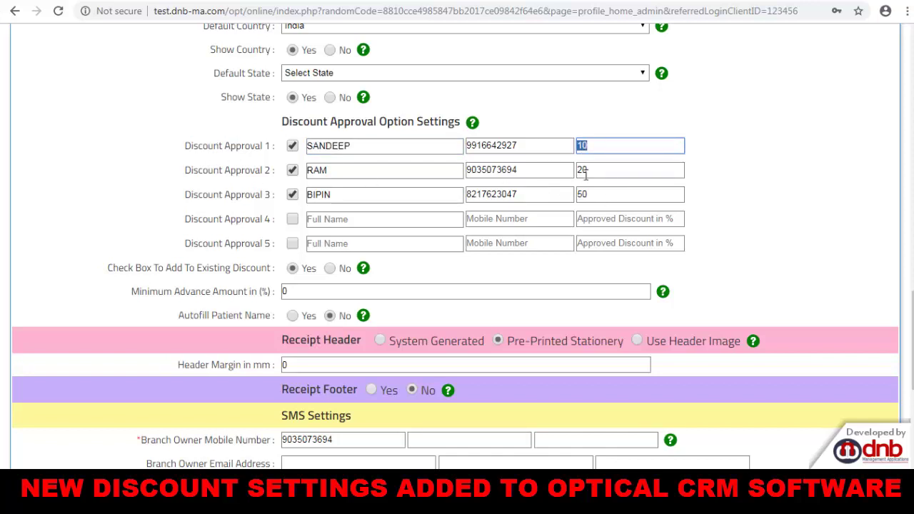
pyautogui.moveTo(603, 170); pyautogui.dragTo(565, 169)
pyautogui.moveTo(679, 196); pyautogui.dragTo(578, 194)
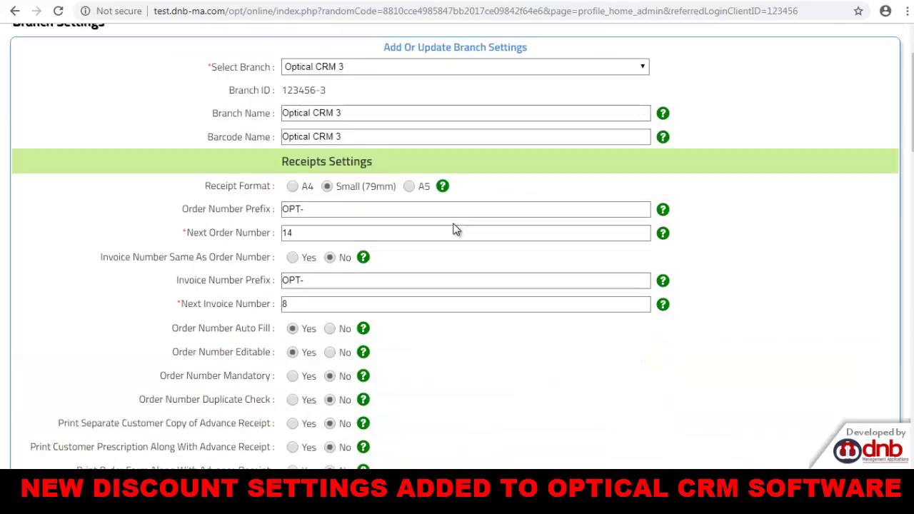
pyautogui.scroll(-10, 456, 229)
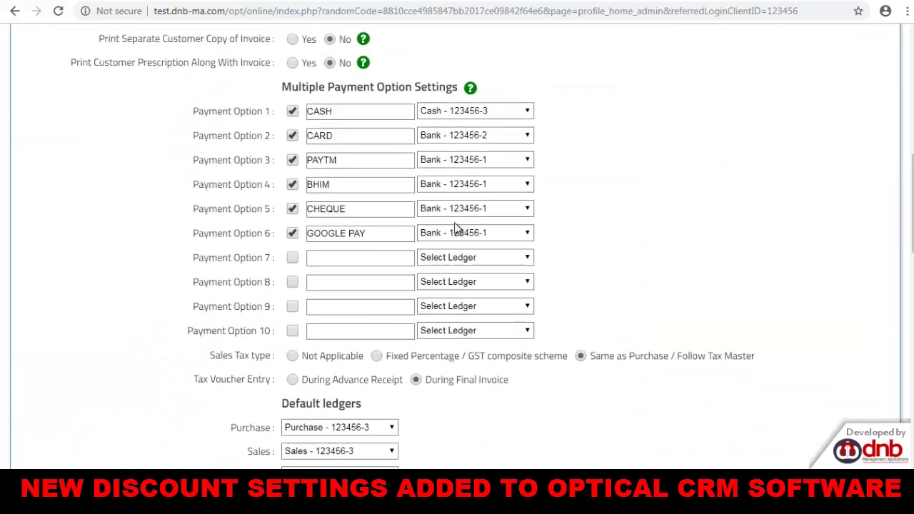
pyautogui.scroll(-1, 457, 227)
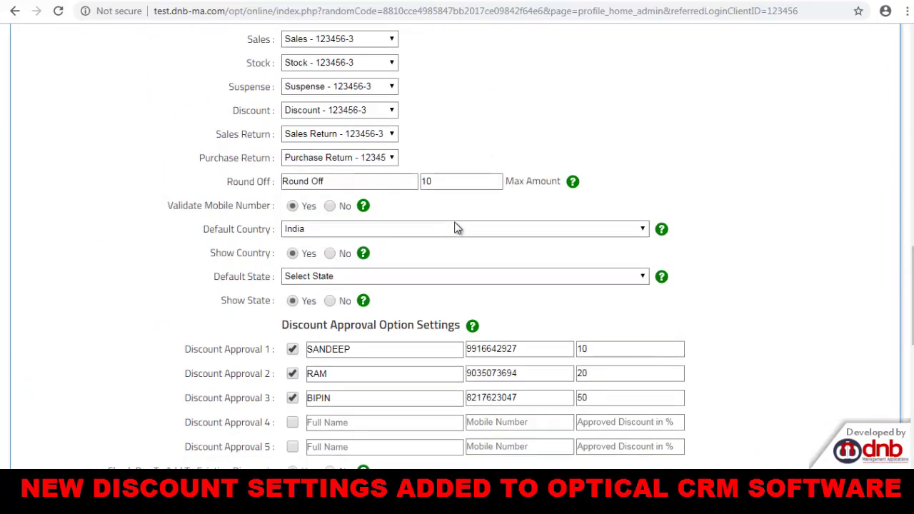
pyautogui.moveTo(226, 182); pyautogui.dragTo(280, 181)
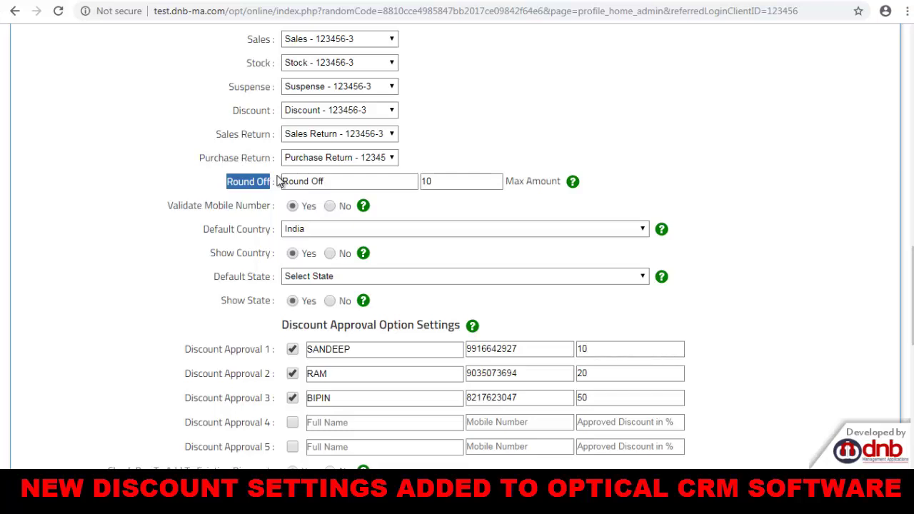
pyautogui.moveTo(325, 181); pyautogui.dragTo(283, 181)
pyautogui.doubleClick(434, 181)
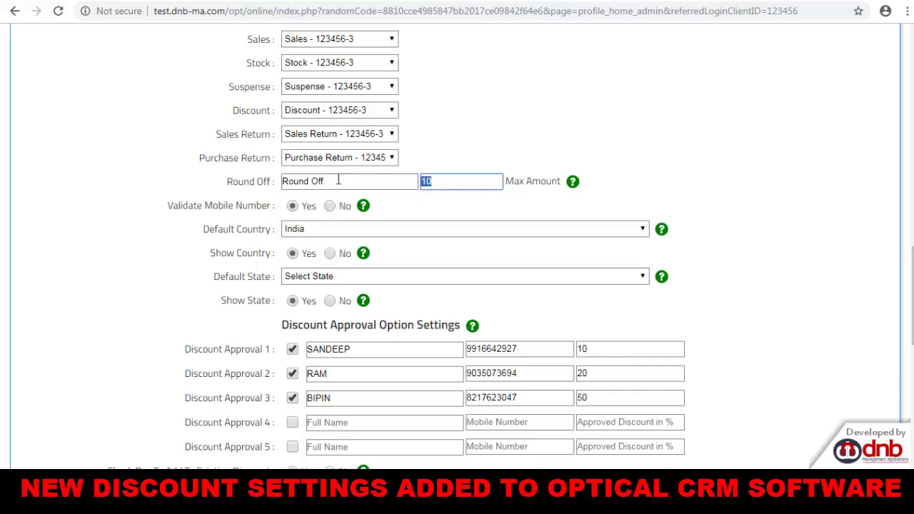
pyautogui.moveTo(339, 181); pyautogui.dragTo(272, 180)
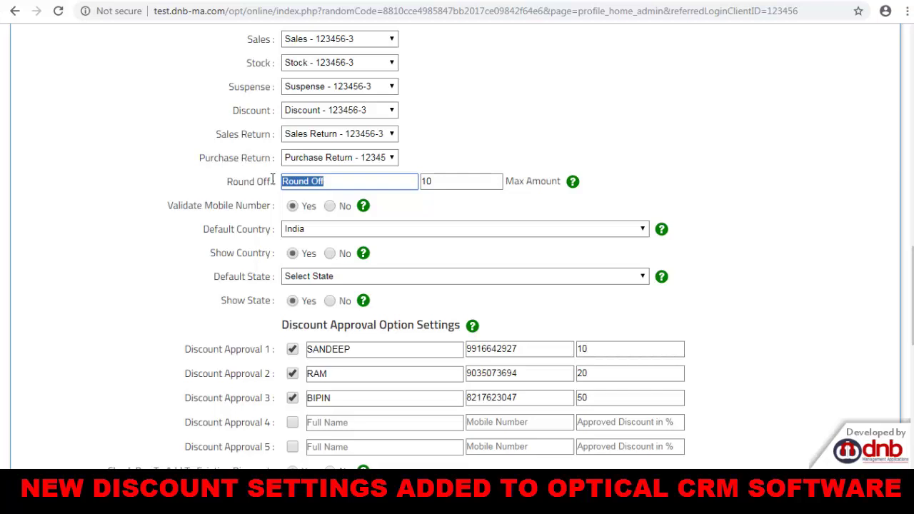
pyautogui.moveTo(329, 181); pyautogui.dragTo(261, 180)
pyautogui.press('Tab')
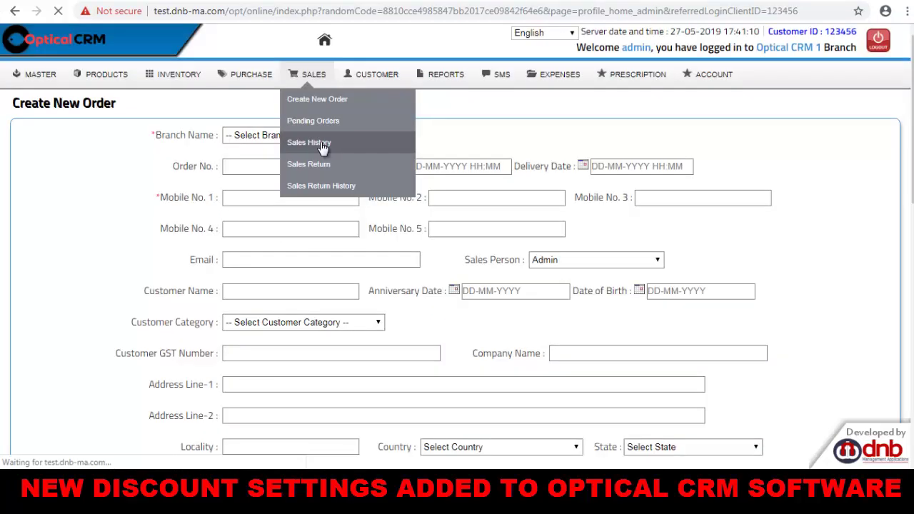
# Start a new Optical CRM 3 order from the customer's mobile number, with tax rule Not Applicable.
pyautogui.click(322, 147)
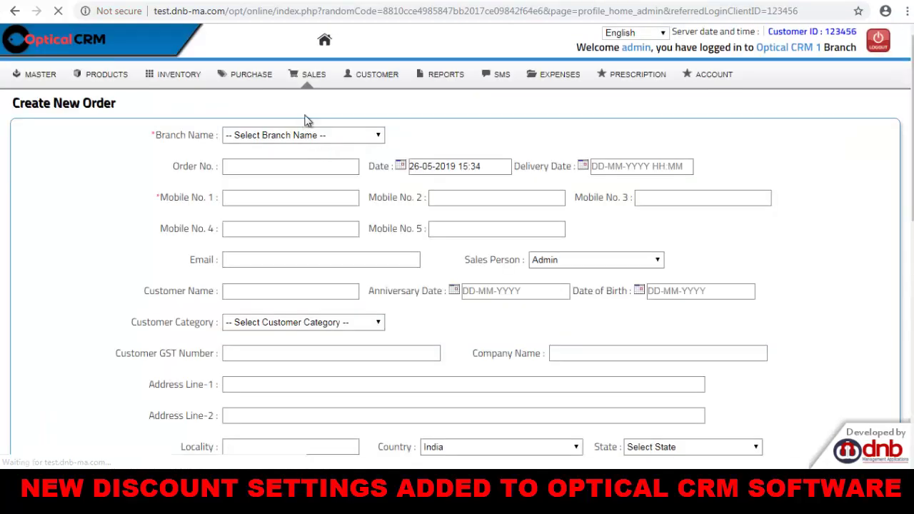
pyautogui.click(298, 137)
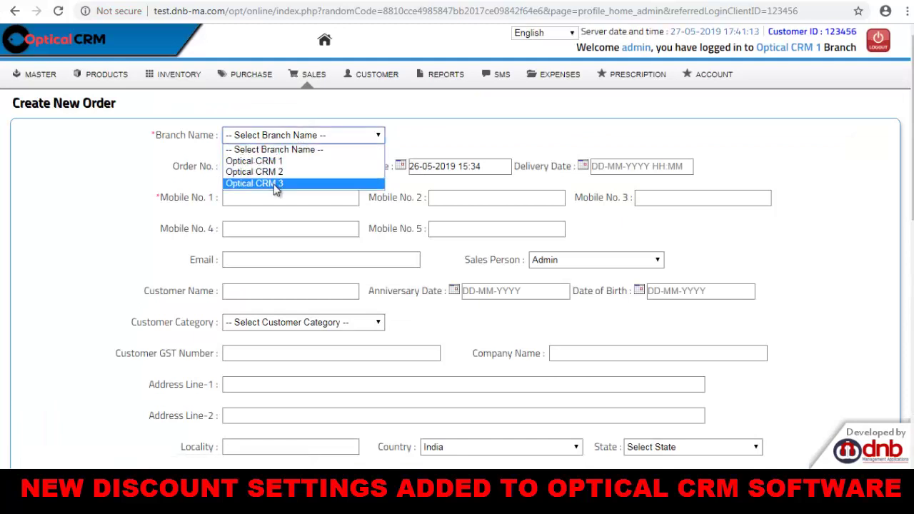
pyautogui.click(277, 184)
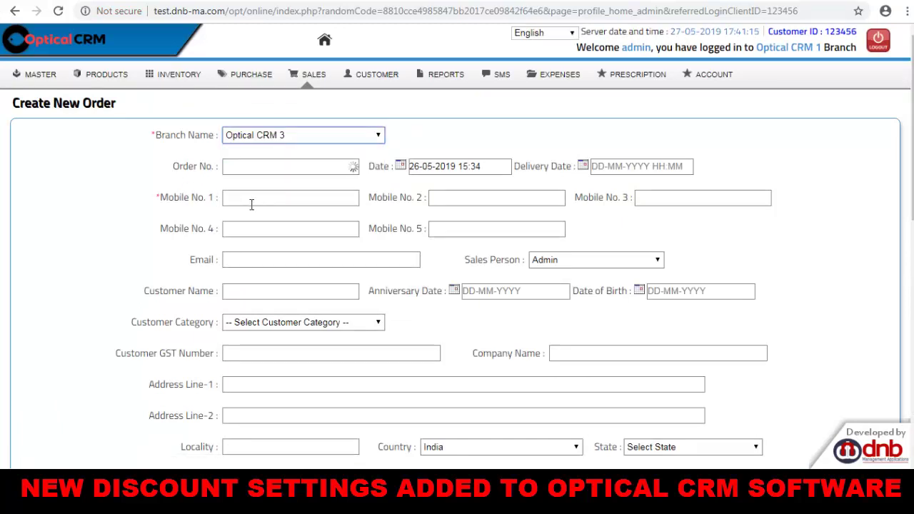
pyautogui.click(251, 201)
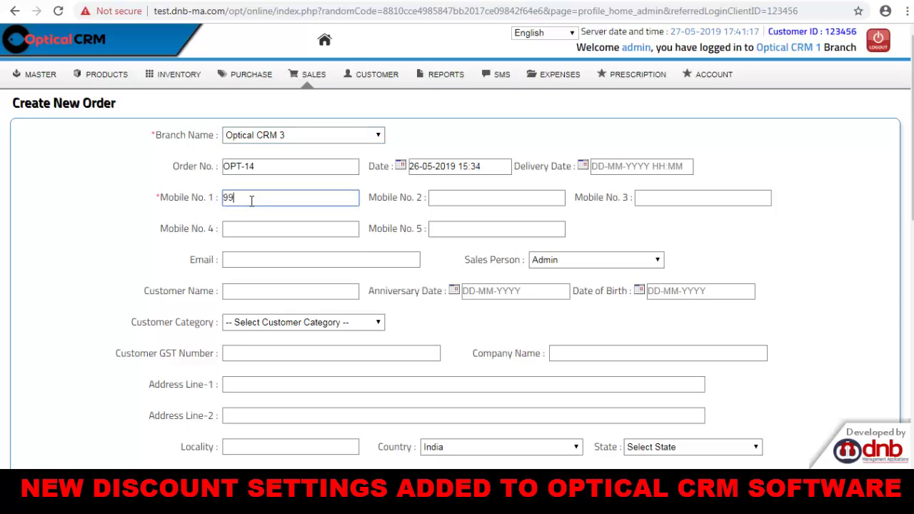
pyautogui.press('Tab')
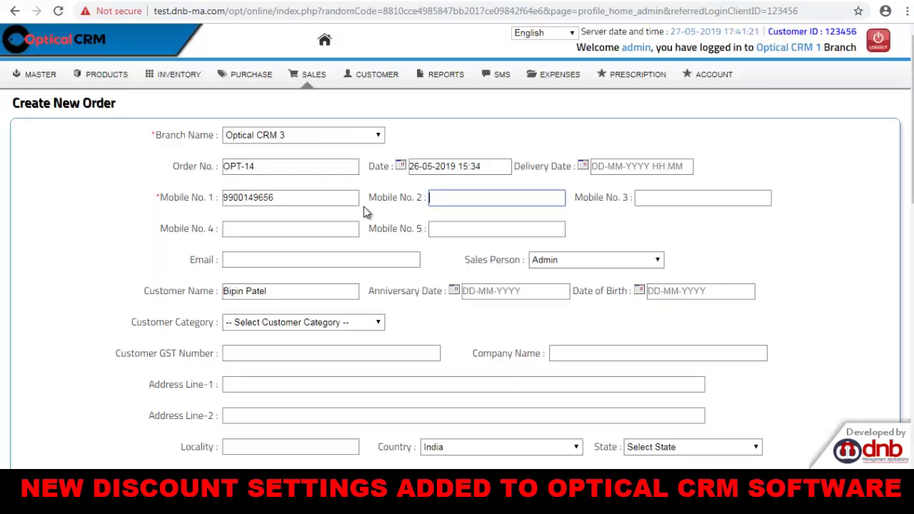
pyautogui.scroll(-5, 364, 206)
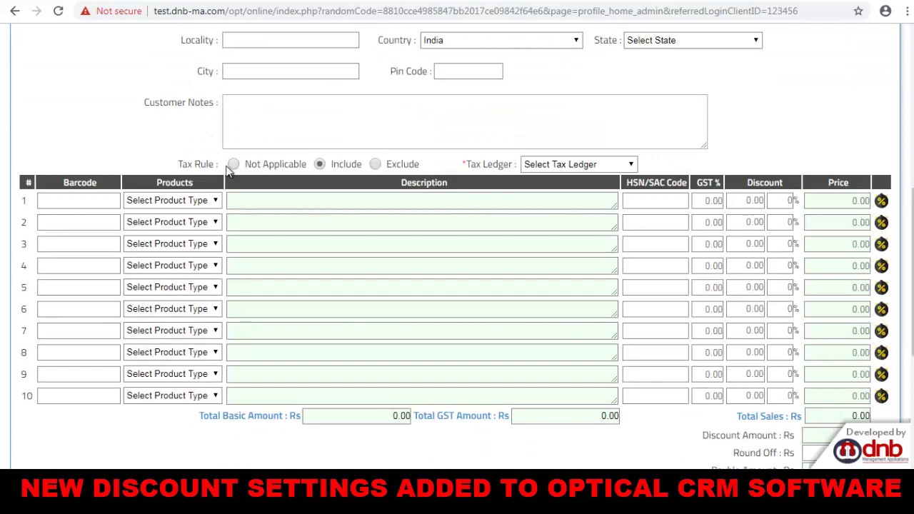
pyautogui.click(232, 164)
pyautogui.click(171, 200)
# Add the Ray Ban Exclusive frame (RB123) at 800 in the first order row.
pyautogui.click(155, 224)
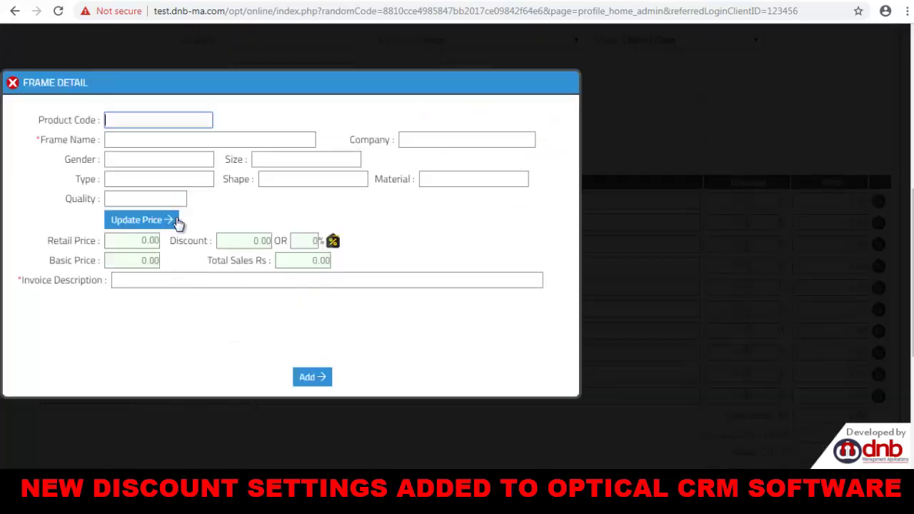
pyautogui.click(167, 120)
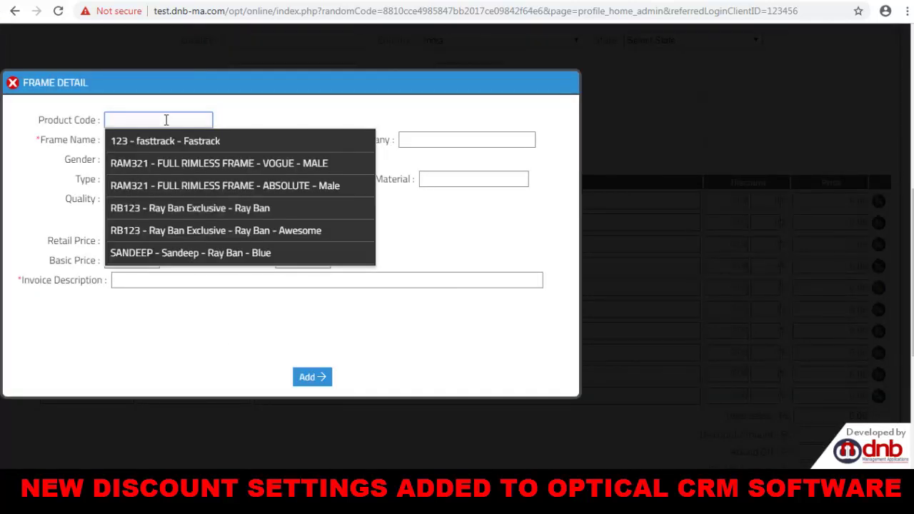
pyautogui.click(258, 209)
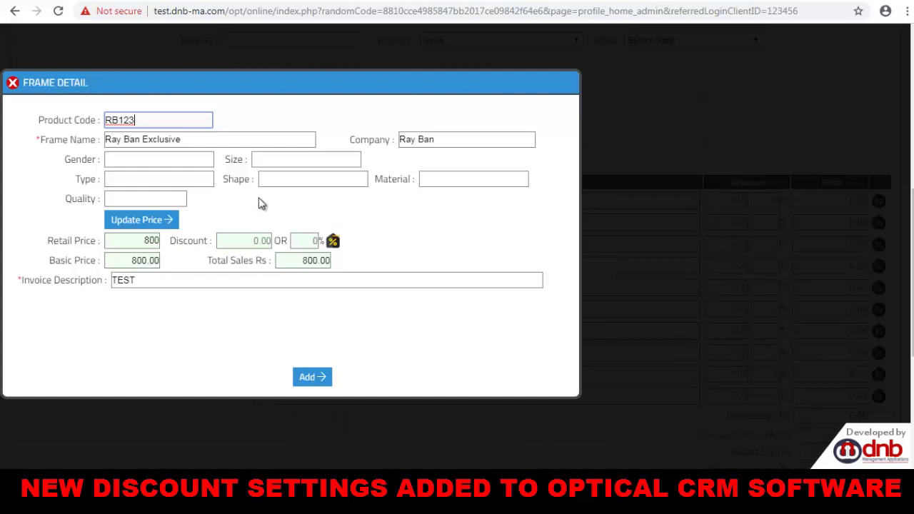
pyautogui.click(249, 240)
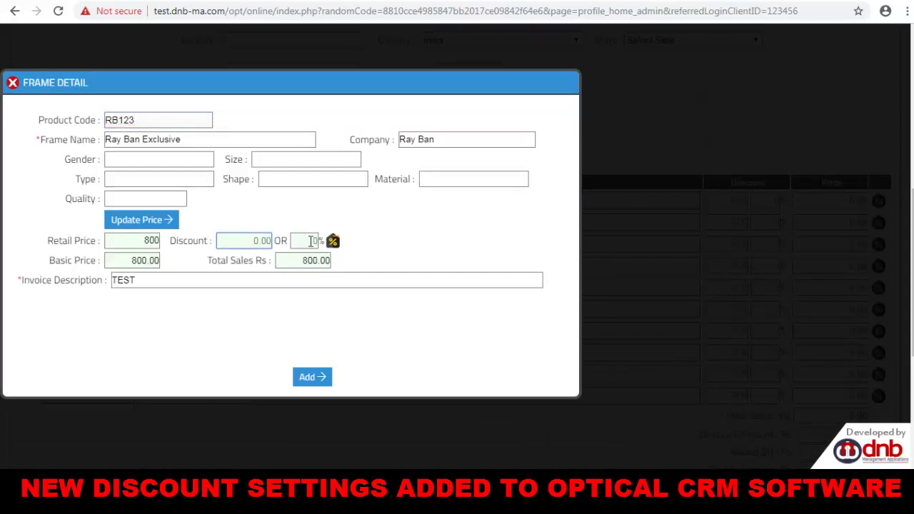
pyautogui.click(314, 382)
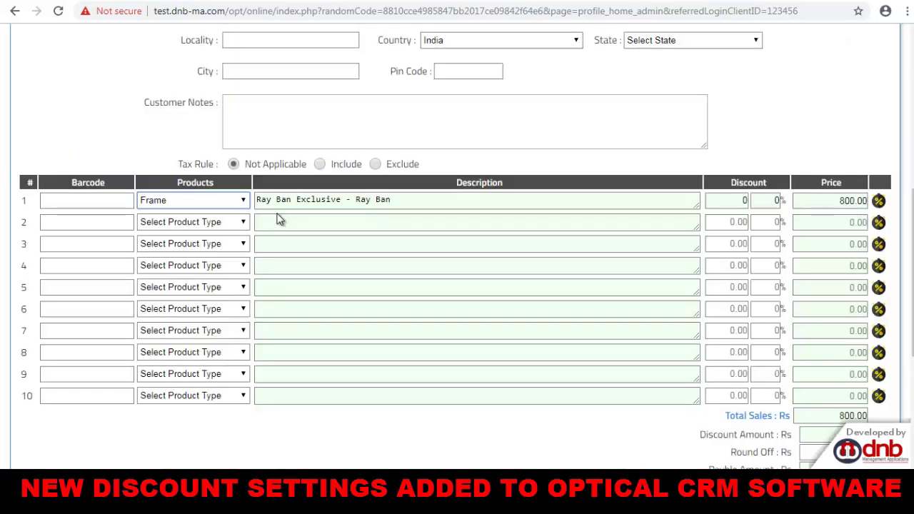
# Add the VOGUE Full Rimless frame (RAM321) with 25% (200) off in row two.
pyautogui.click(242, 225)
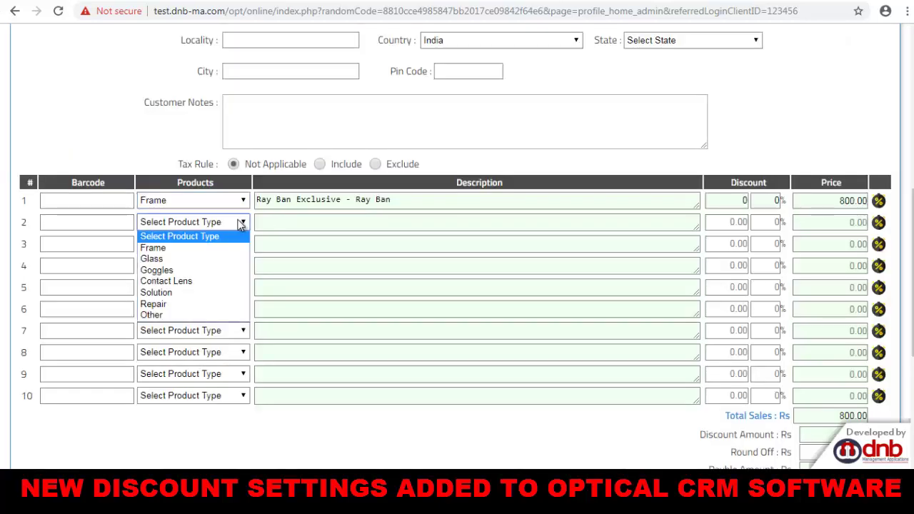
pyautogui.click(215, 247)
pyautogui.click(136, 116)
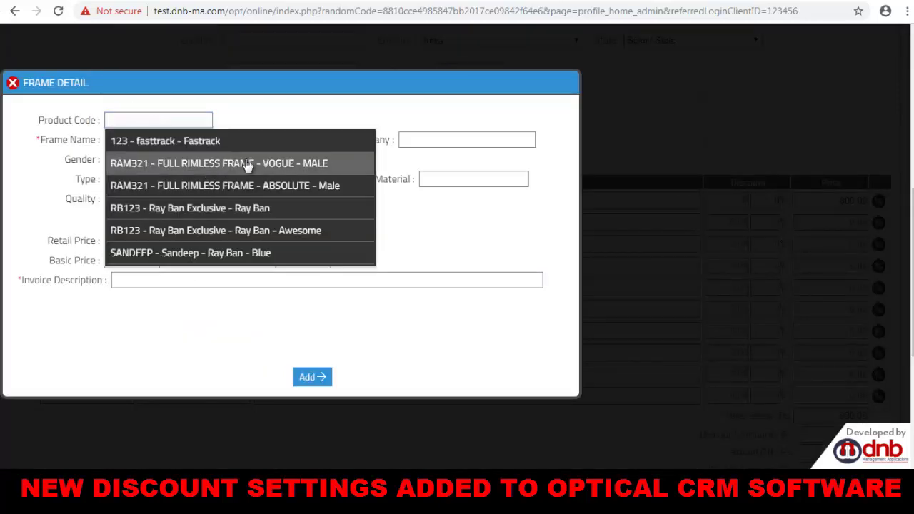
pyautogui.click(247, 165)
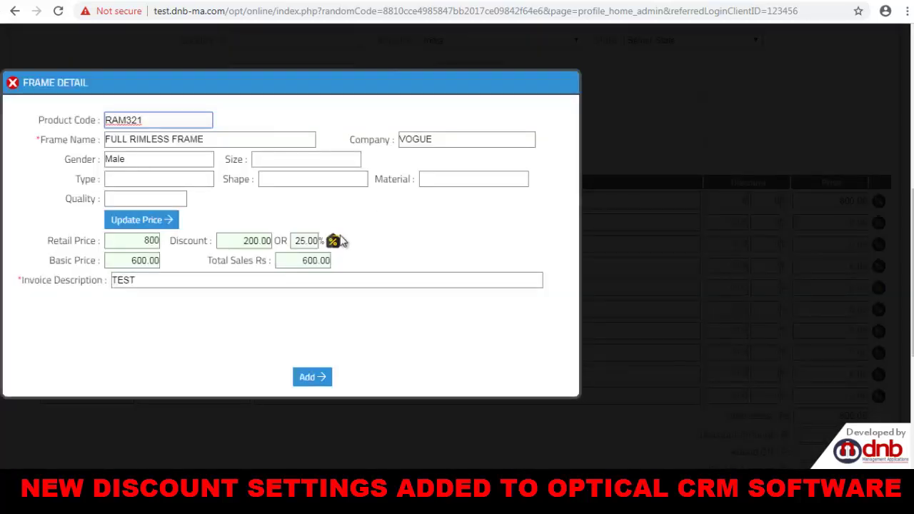
pyautogui.click(314, 377)
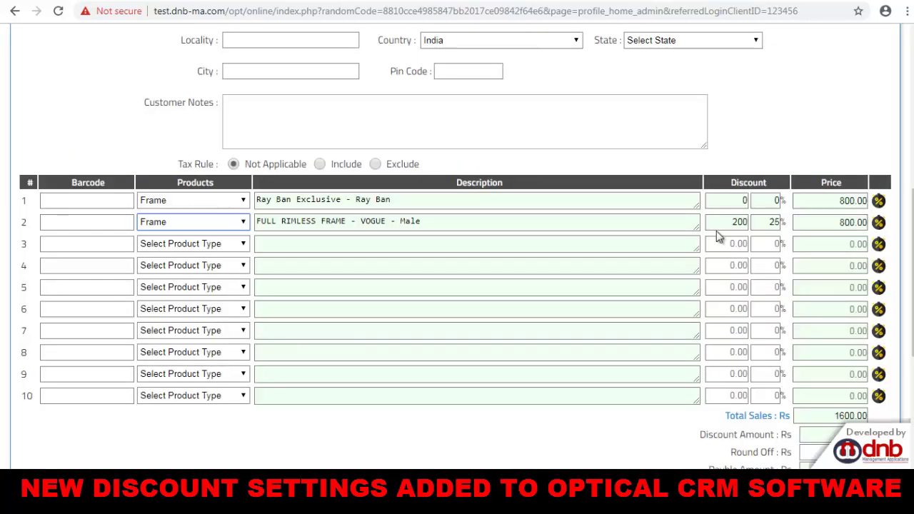
# Discard the 0089 glass lens in row three and choose Goggles, offering IDE Black & Red.
pyautogui.click(188, 244)
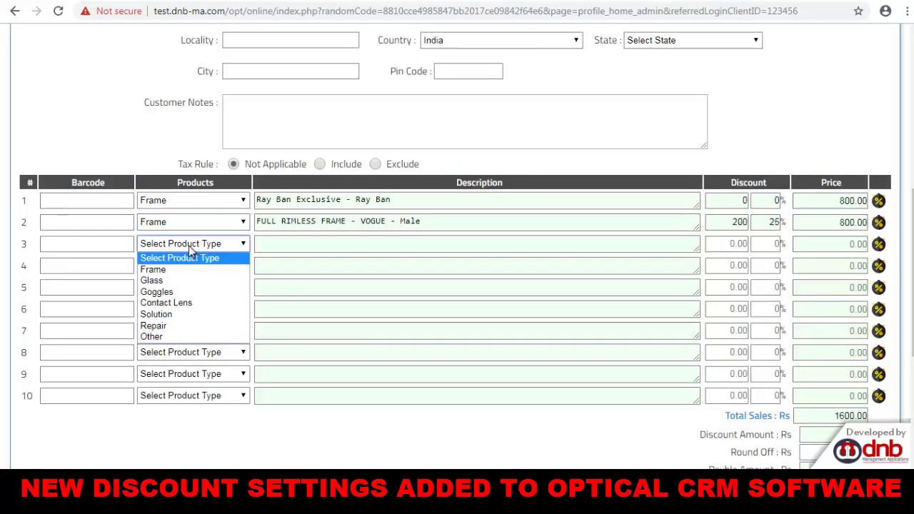
pyautogui.click(175, 280)
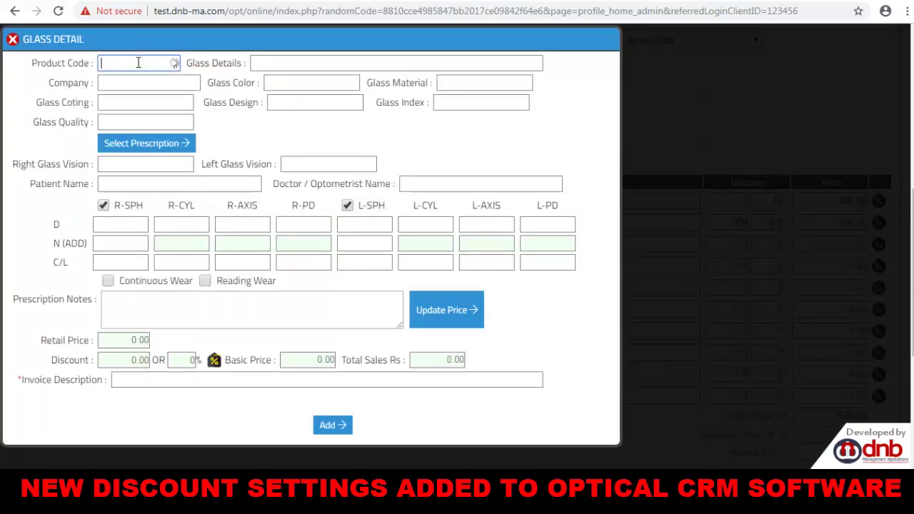
pyautogui.click(139, 63)
pyautogui.click(148, 85)
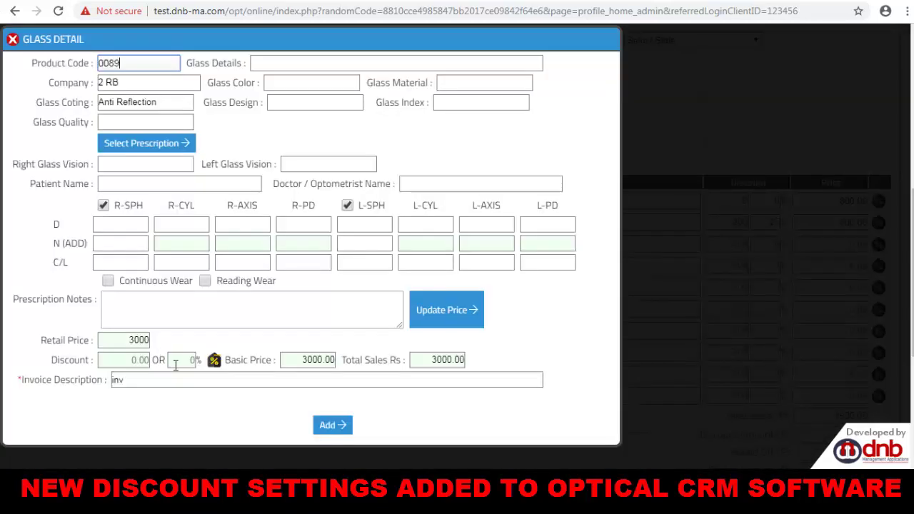
pyautogui.click(12, 39)
pyautogui.click(217, 244)
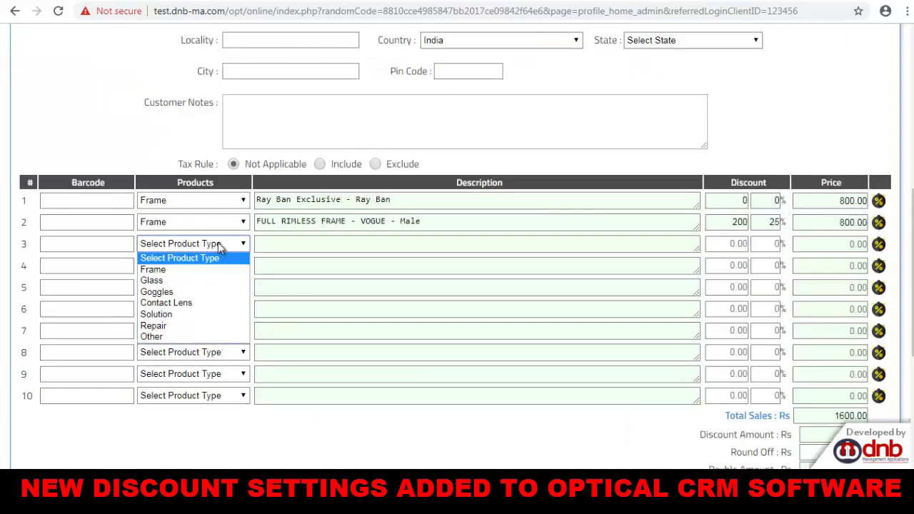
pyautogui.click(190, 292)
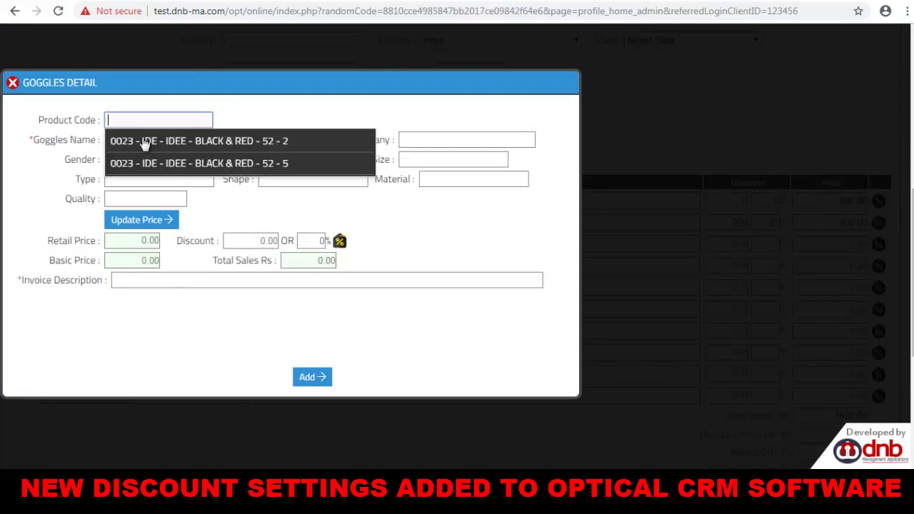
# Select the IDEE Black & Red size 52 goggles and settle their discount at 15% (225.00).
pyautogui.click(224, 146)
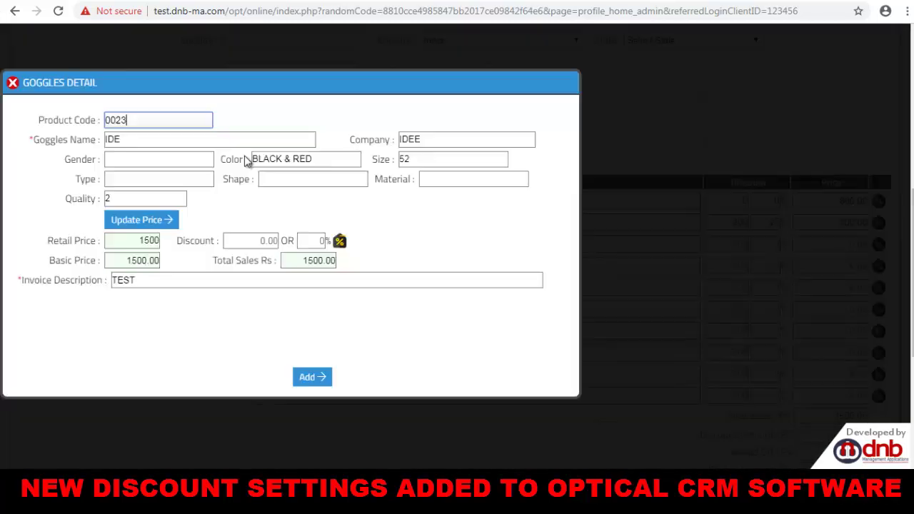
pyautogui.click(269, 240)
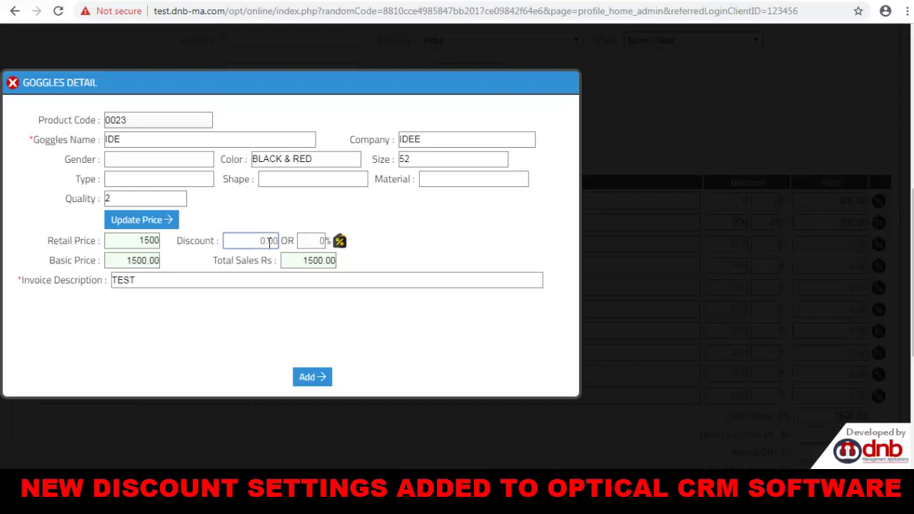
pyautogui.write('500')
pyautogui.press('Tab')
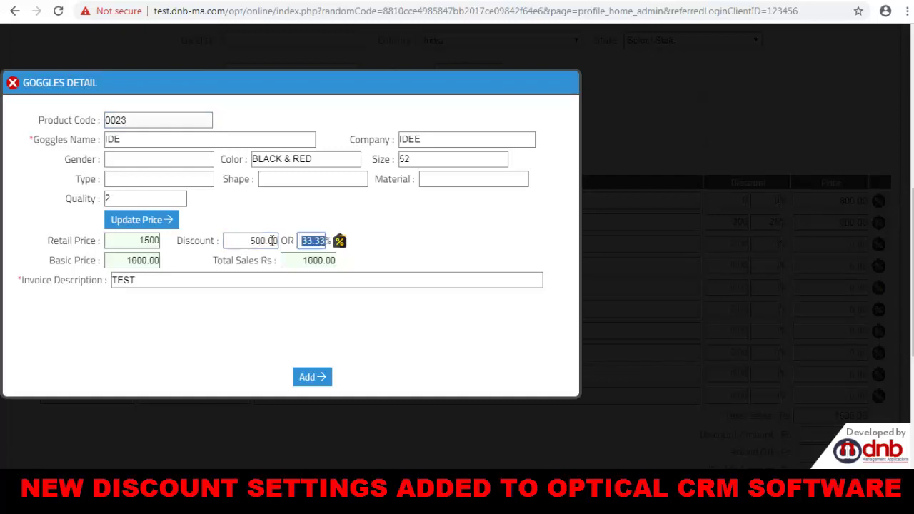
pyautogui.click(302, 242)
pyautogui.doubleClick(303, 242)
pyautogui.write('10')
pyautogui.press('Tab')
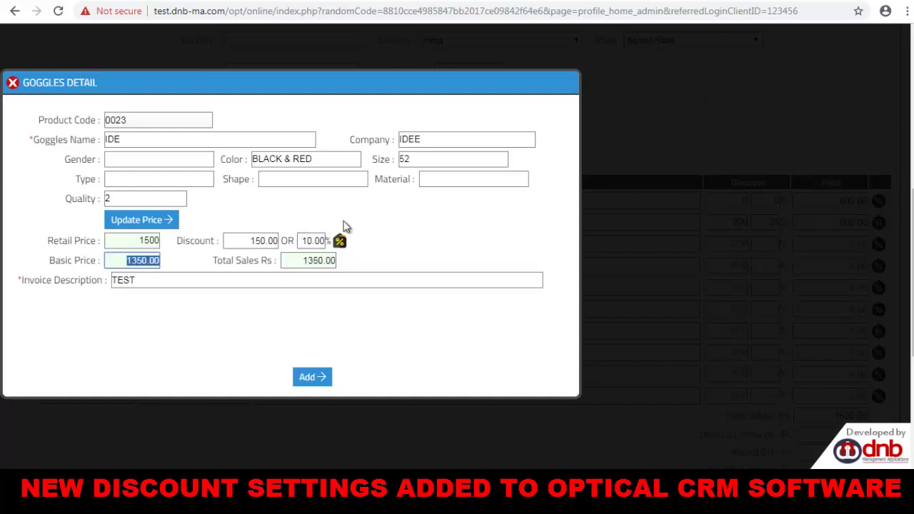
pyautogui.doubleClick(309, 241)
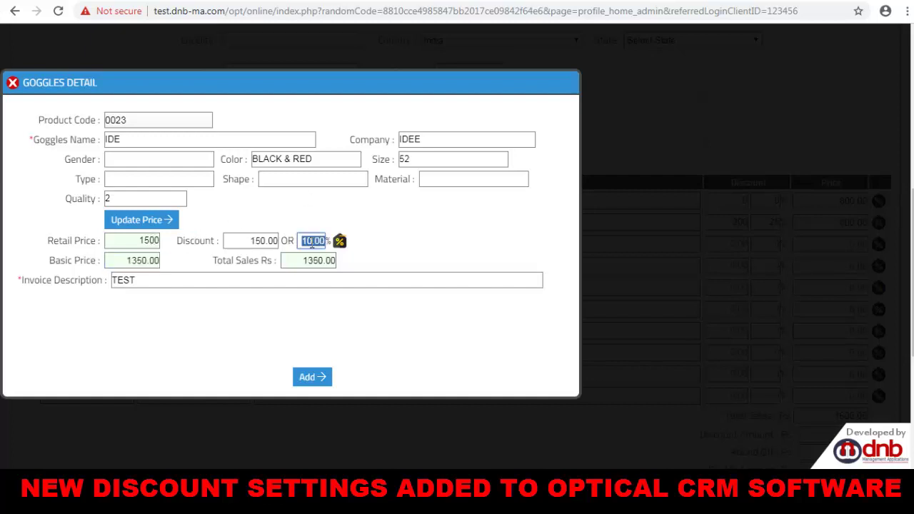
pyautogui.write('15')
pyautogui.press('Tab')
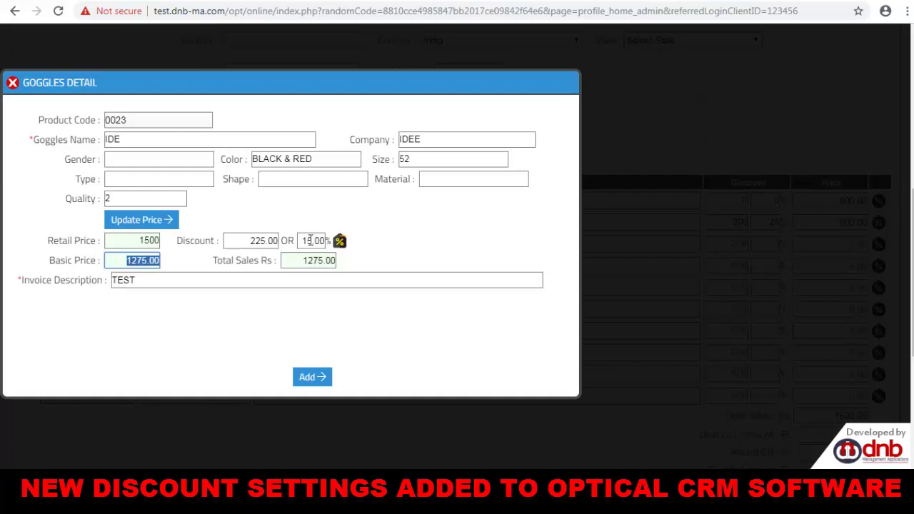
# Apply the goggles discount On Product and add them to the order as row 3.
pyautogui.doubleClick(247, 237)
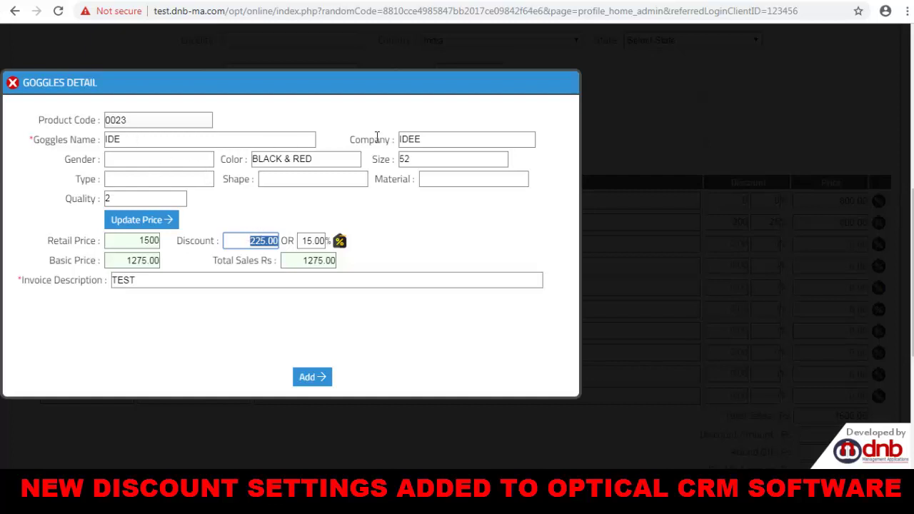
pyautogui.moveTo(420, 140); pyautogui.dragTo(401, 142)
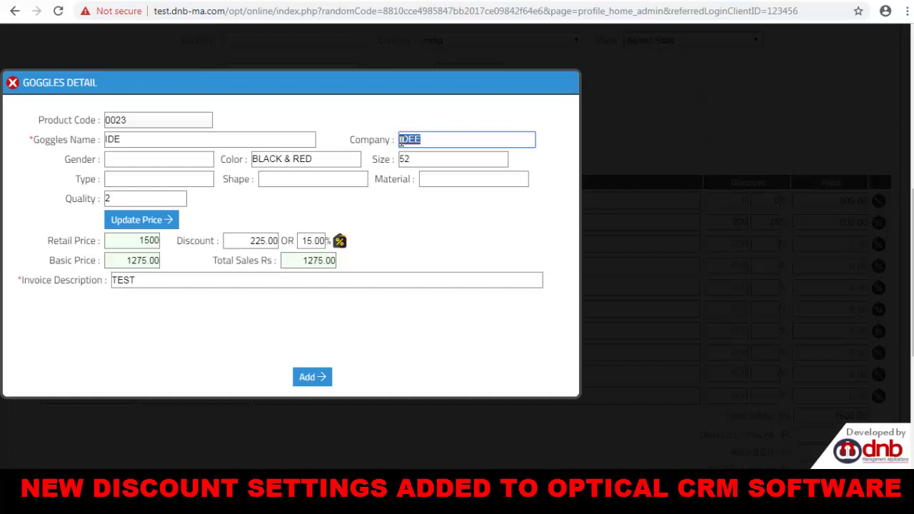
pyautogui.click(339, 242)
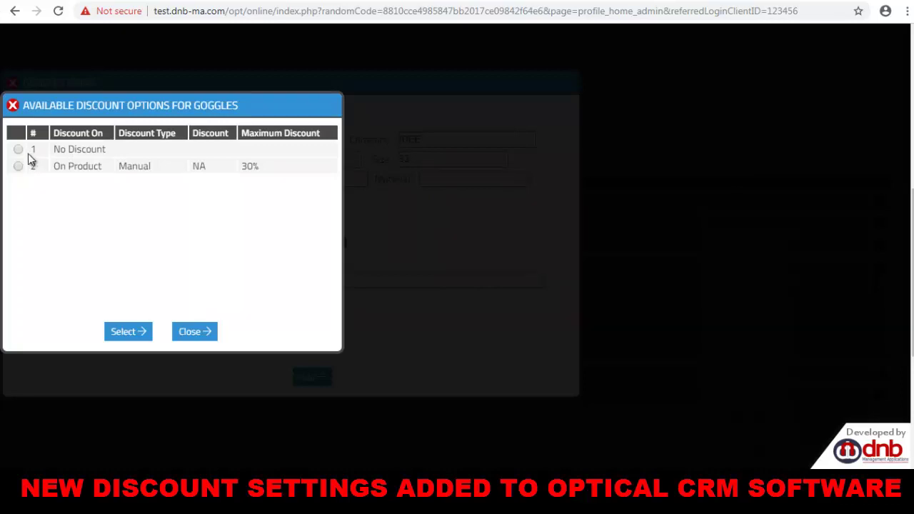
pyautogui.click(20, 168)
pyautogui.click(143, 332)
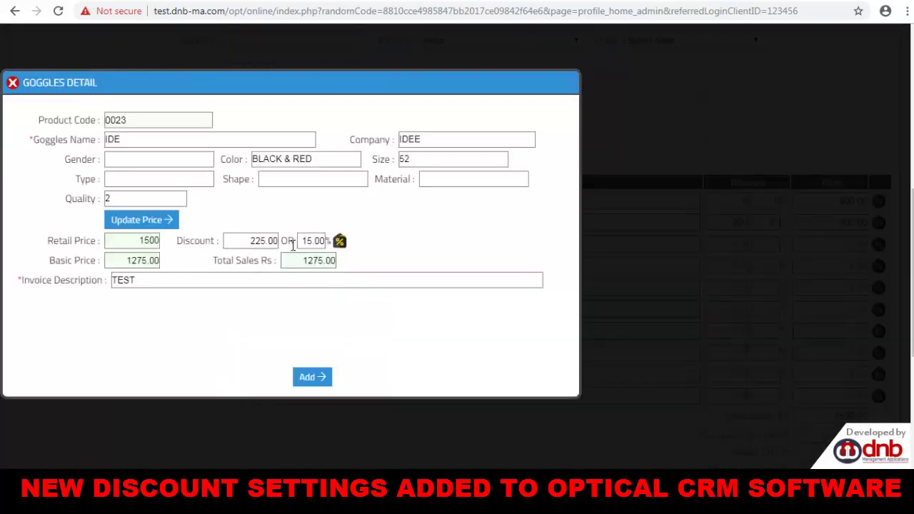
pyautogui.click(323, 380)
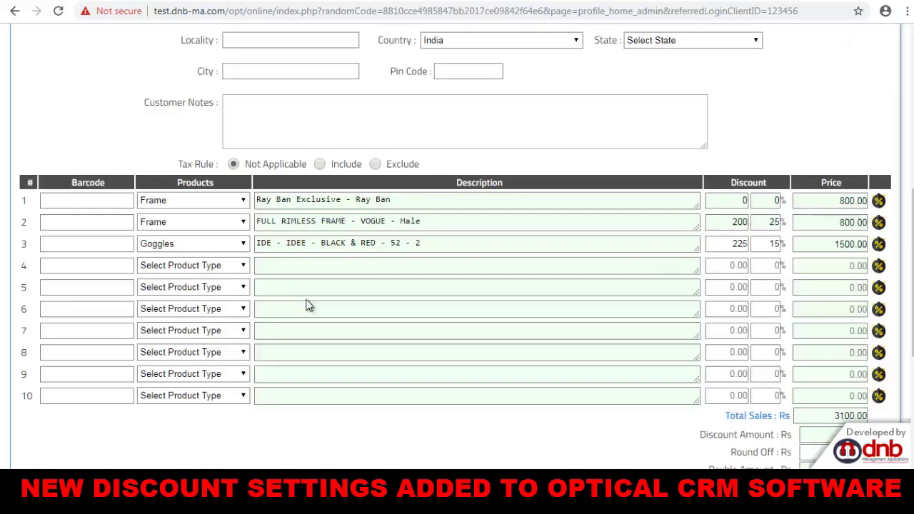
# Set row 4 to Contact Lens with product code 001 B & I YEARLY WHITE.
pyautogui.click(182, 268)
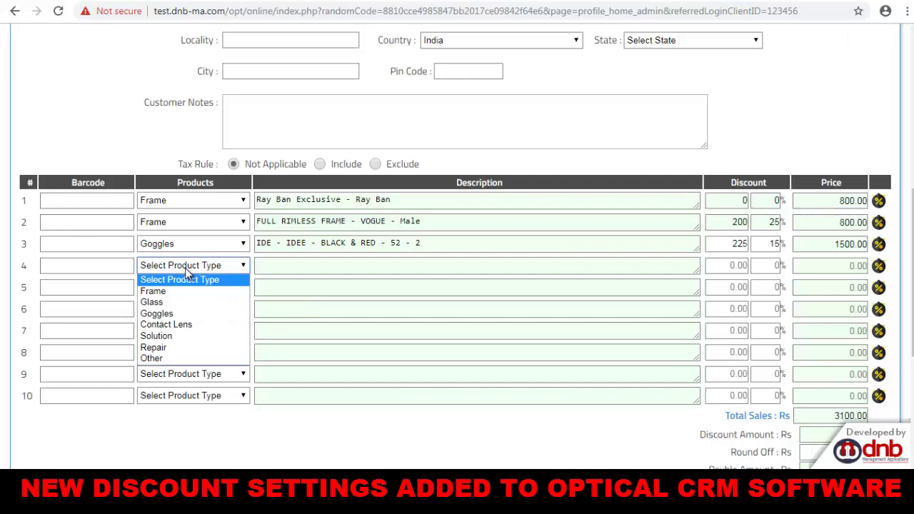
pyautogui.click(171, 325)
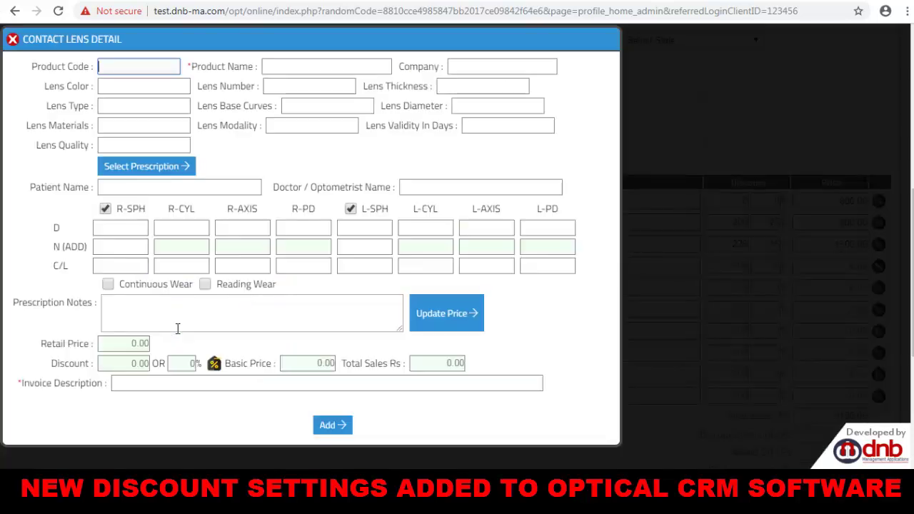
pyautogui.click(124, 66)
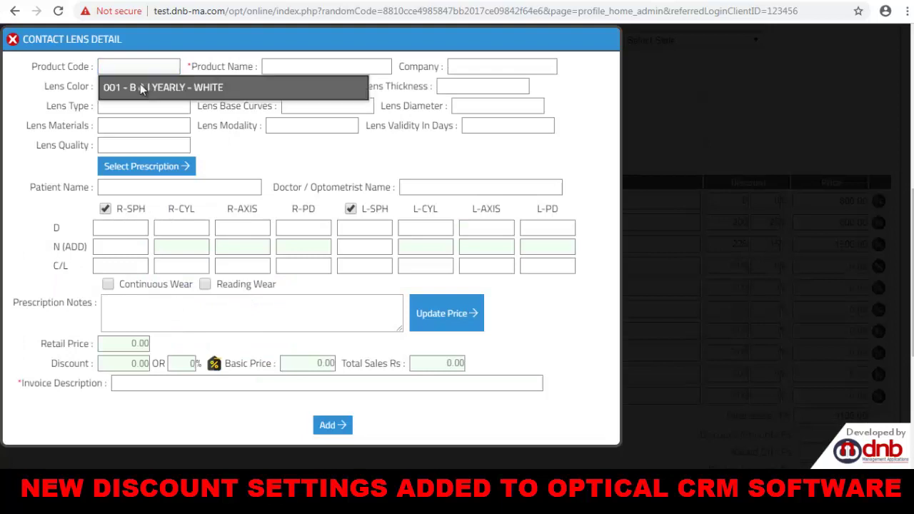
pyautogui.click(140, 83)
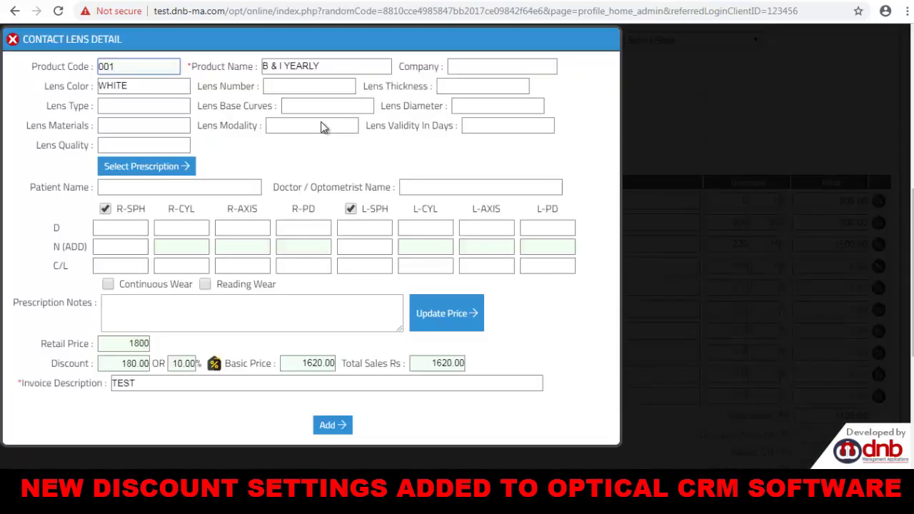
# Check the lens's 1800 price and 10% (180) discount options, then add it to the order.
pyautogui.click(128, 344)
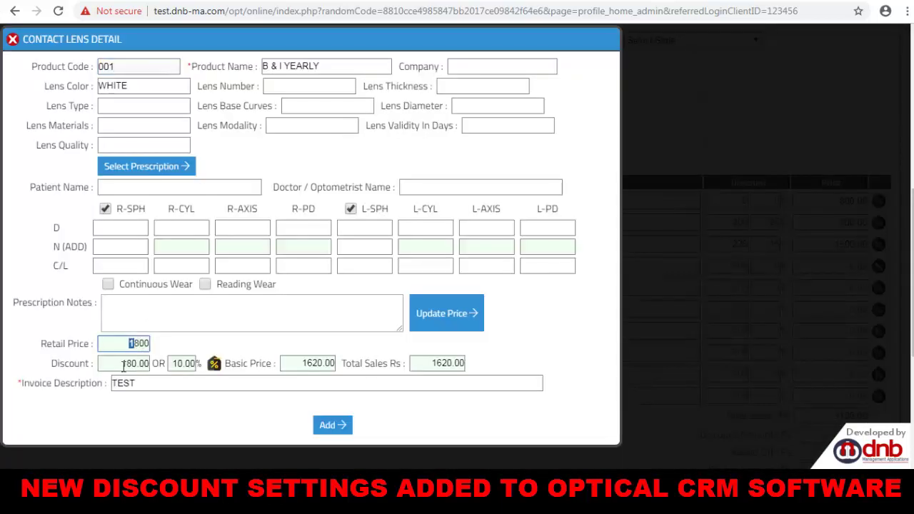
pyautogui.moveTo(127, 365)
pyautogui.mouseDown()
pyautogui.moveTo(187, 367)
pyautogui.moveTo(122, 366)
pyautogui.mouseUp()
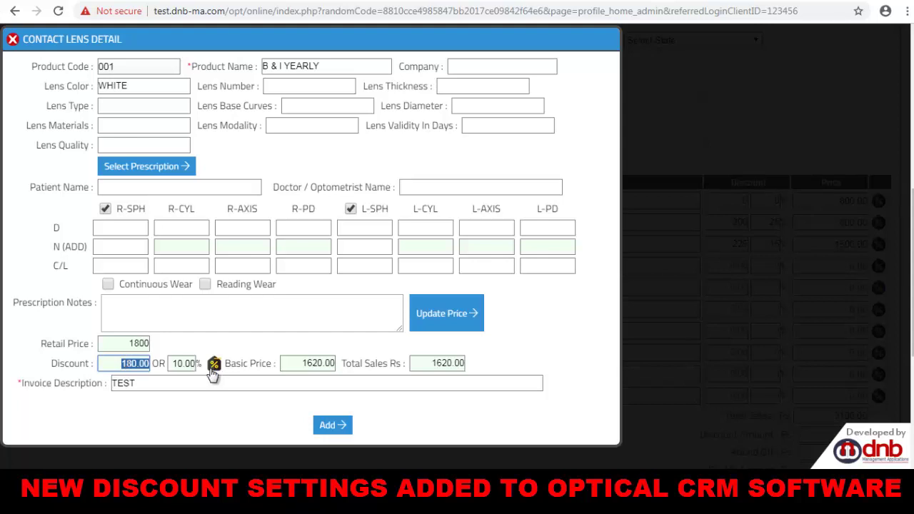
pyautogui.doubleClick(186, 364)
pyautogui.click(214, 364)
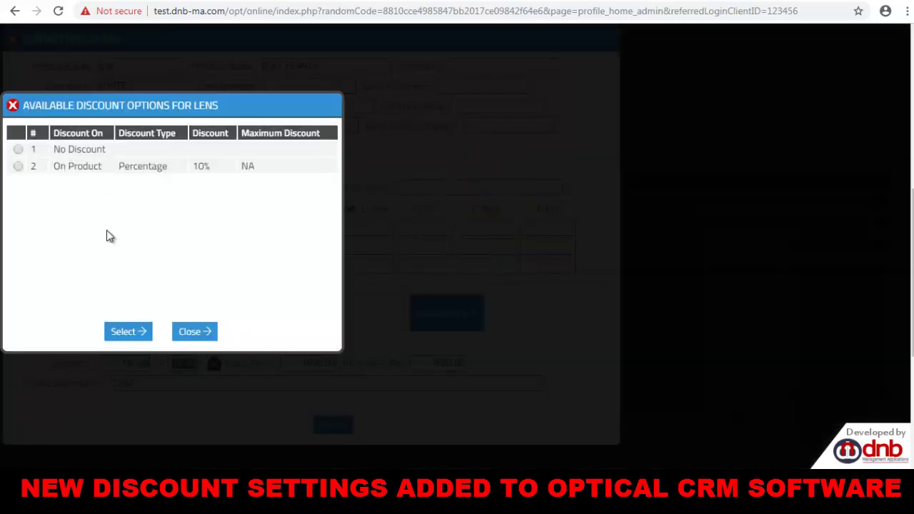
pyautogui.click(193, 331)
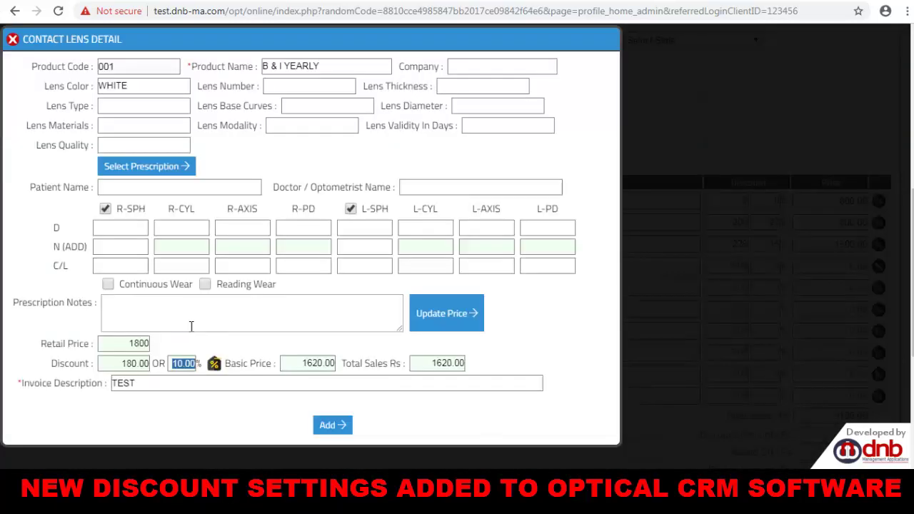
pyautogui.click(328, 424)
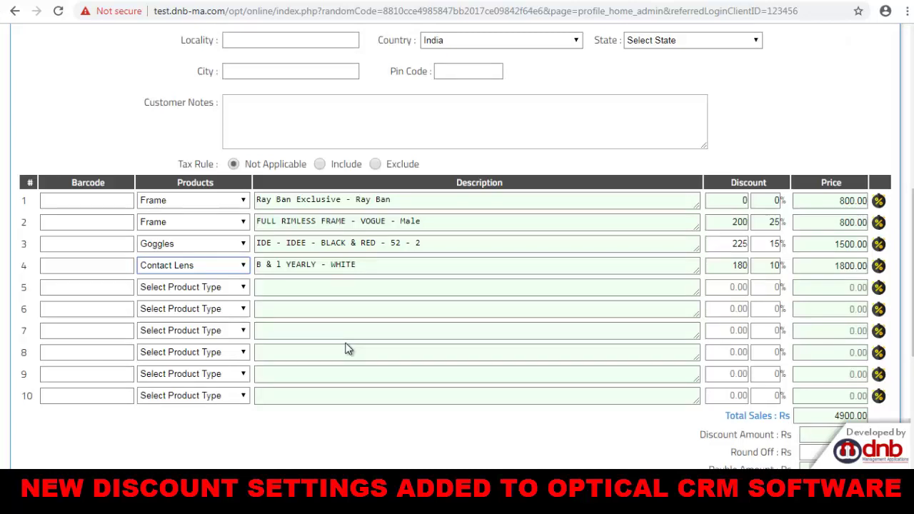
# Change row 3's goggles discount from 225 to 240, then open row 2's % discount options.
pyautogui.scroll(-2, 510, 223)
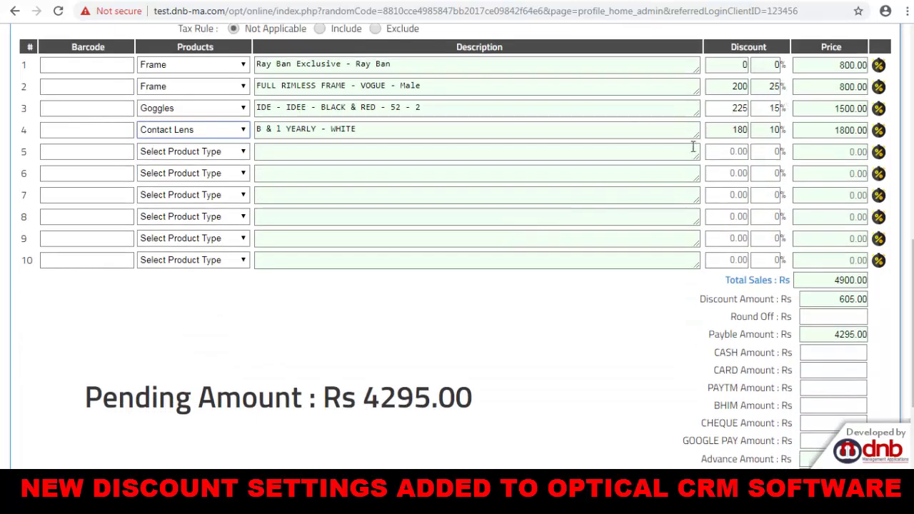
pyautogui.scroll(1, 692, 147)
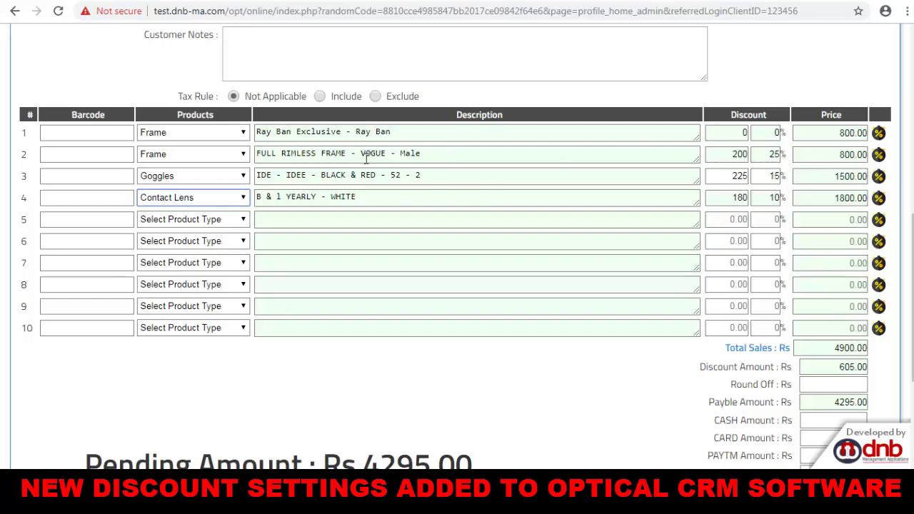
pyautogui.click(722, 156)
pyautogui.click(742, 134)
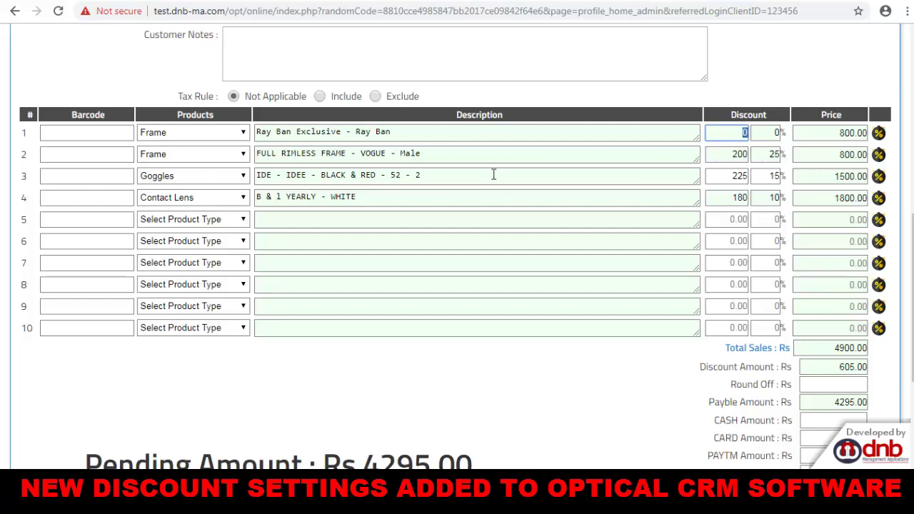
pyautogui.click(744, 175)
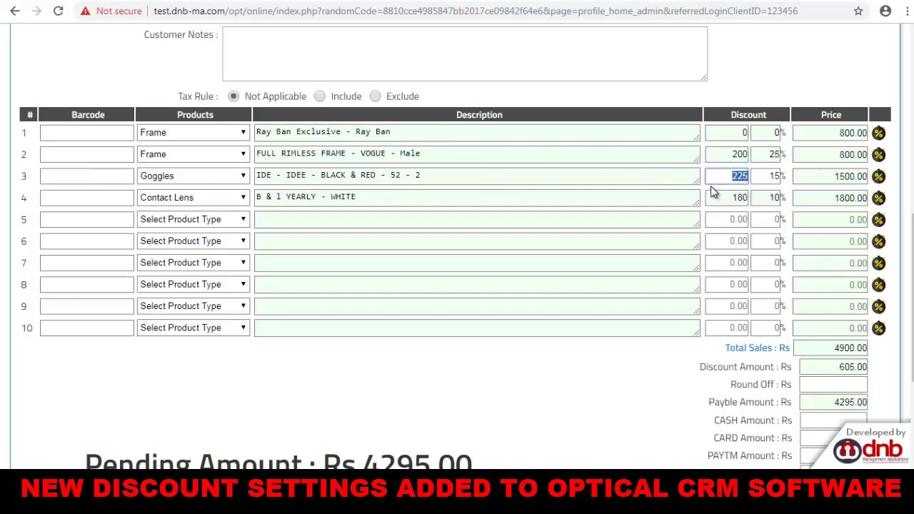
pyautogui.write('240')
pyautogui.press('Tab')
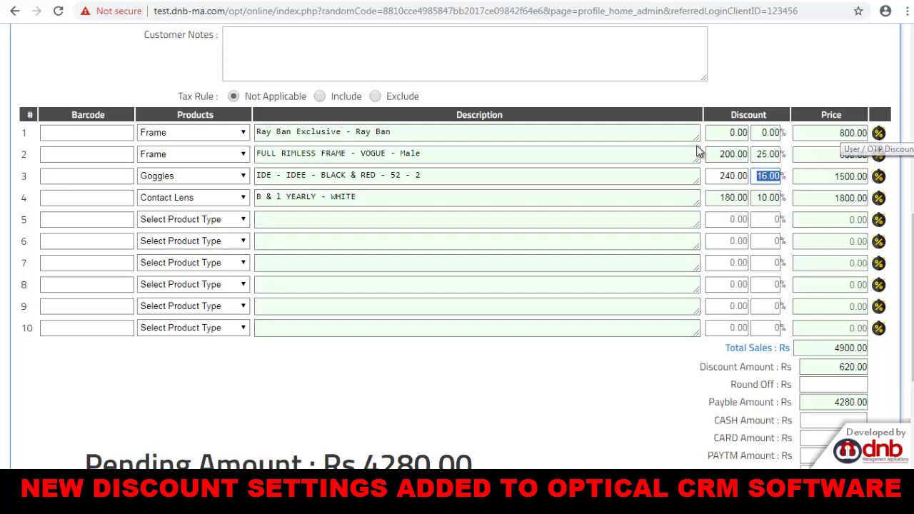
pyautogui.moveTo(290, 154); pyautogui.dragTo(455, 155)
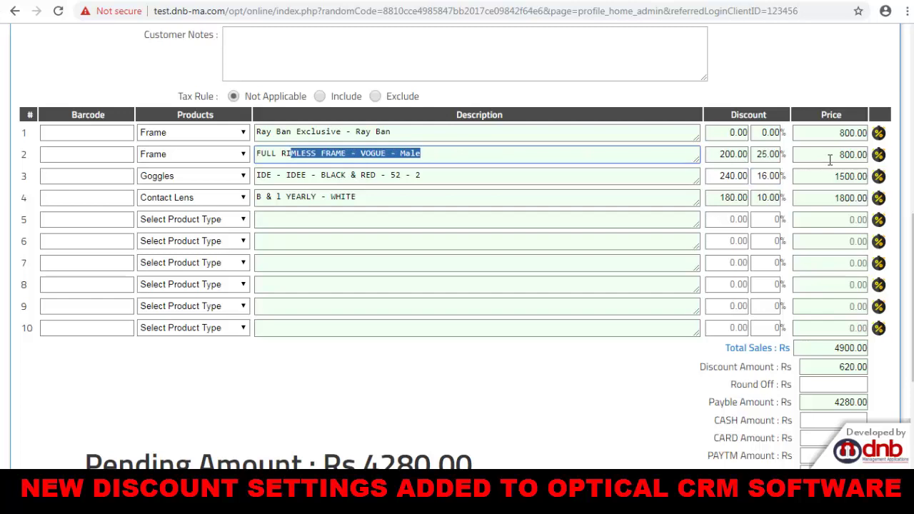
pyautogui.click(879, 155)
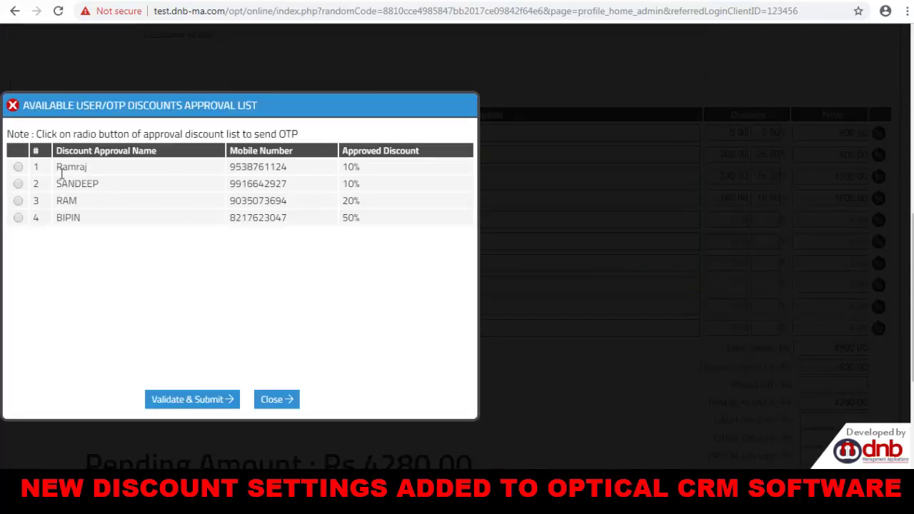
# Compare the approvers' discount limits (20, 50) and pick the 20%-limit approver for the OTP.
pyautogui.moveTo(54, 185); pyautogui.dragTo(105, 227)
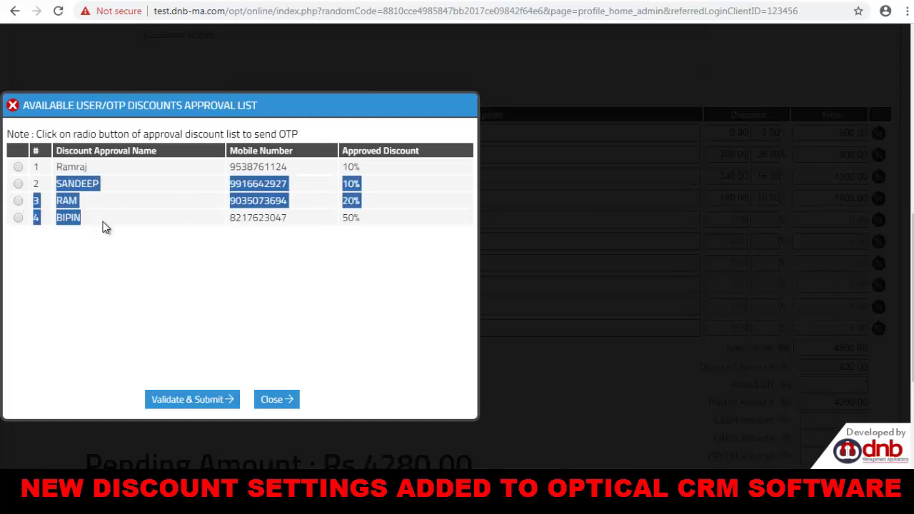
pyautogui.moveTo(355, 184); pyautogui.dragTo(348, 203)
pyautogui.doubleClick(348, 202)
pyautogui.doubleClick(350, 218)
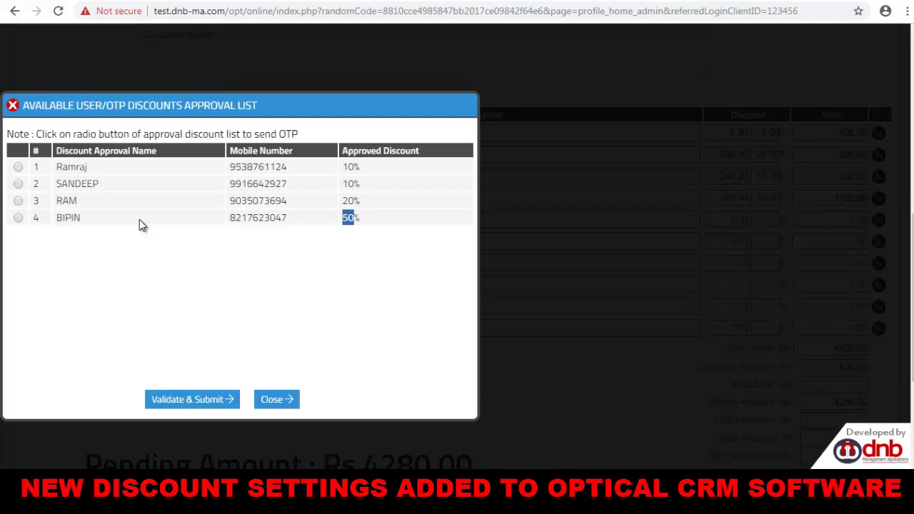
pyautogui.click(310, 216)
pyautogui.moveTo(270, 218); pyautogui.dragTo(212, 218)
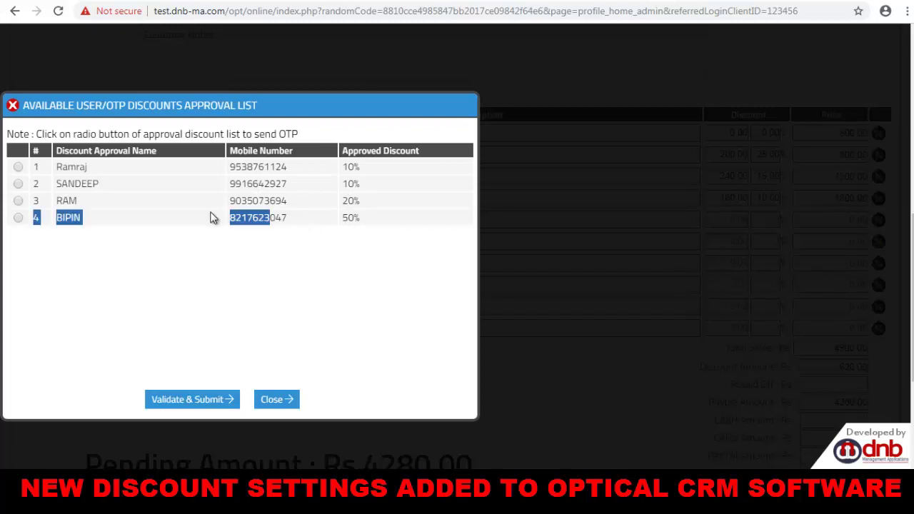
pyautogui.click(357, 201)
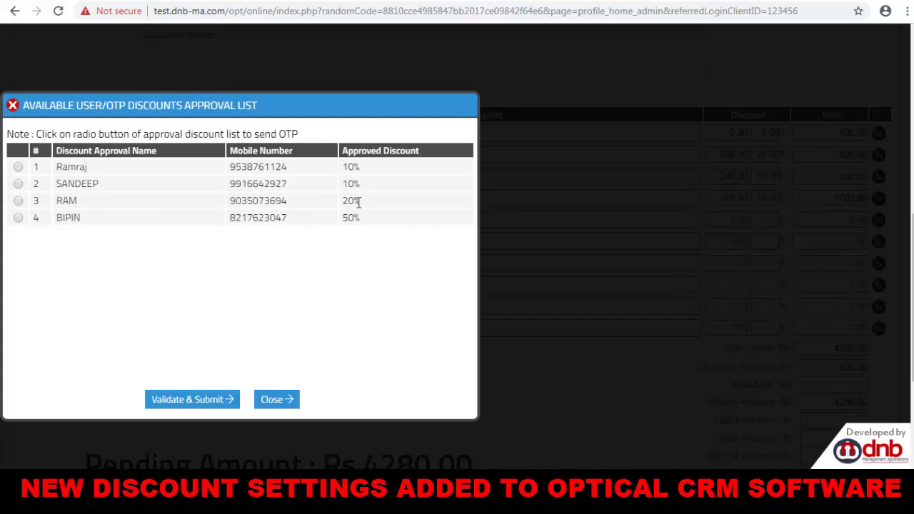
pyautogui.click(18, 202)
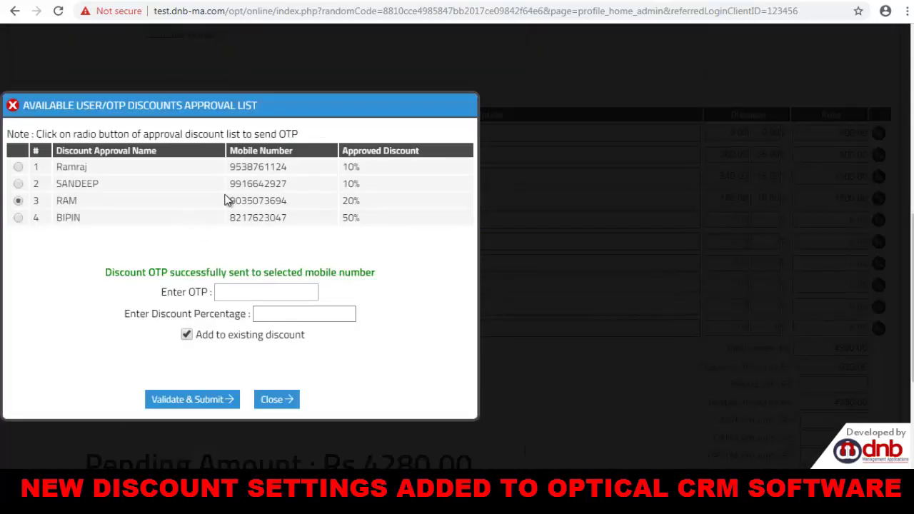
# Enter 15, then replace it with 30, as the requested discount percentage.
pyautogui.doubleClick(254, 201)
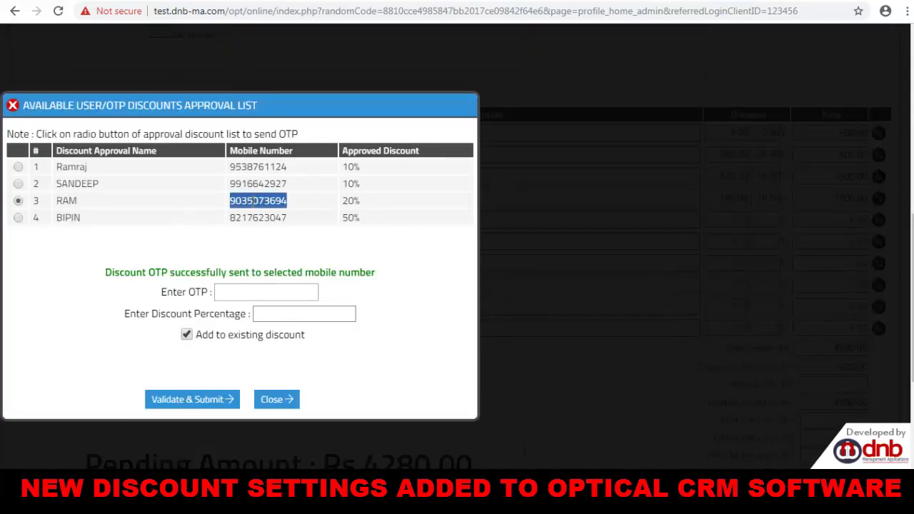
pyautogui.click(238, 293)
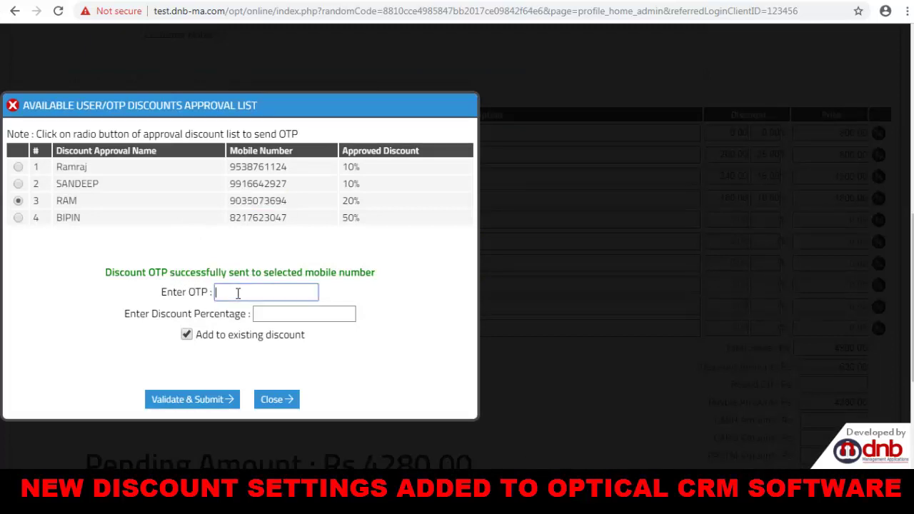
pyautogui.click(288, 314)
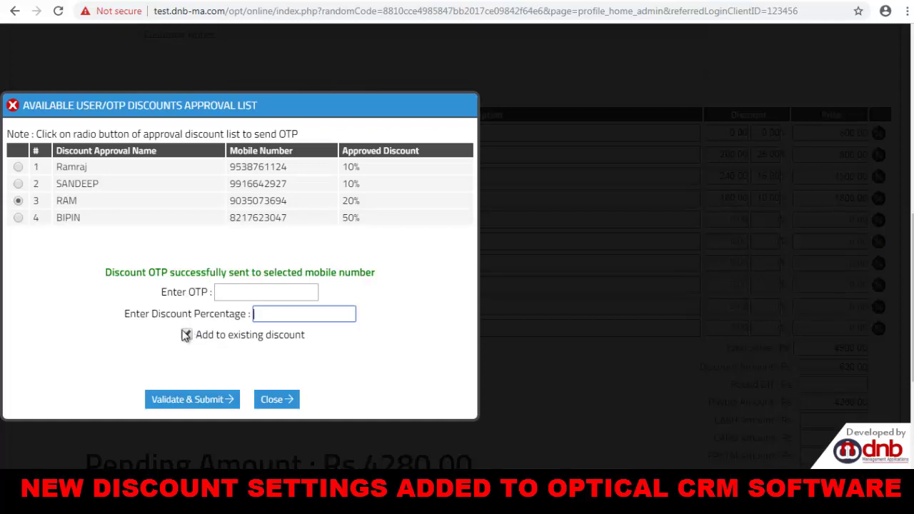
pyautogui.click(259, 290)
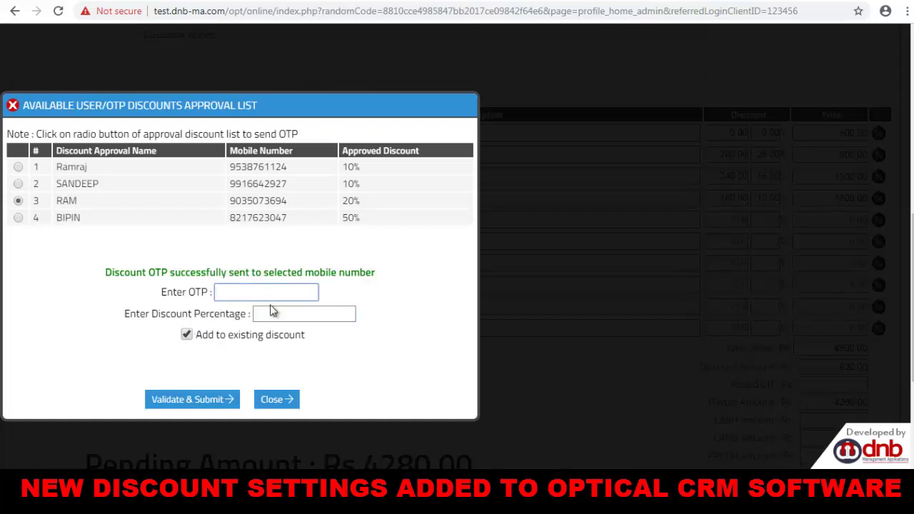
pyautogui.click(276, 313)
pyautogui.write('15')
pyautogui.press('Tab')
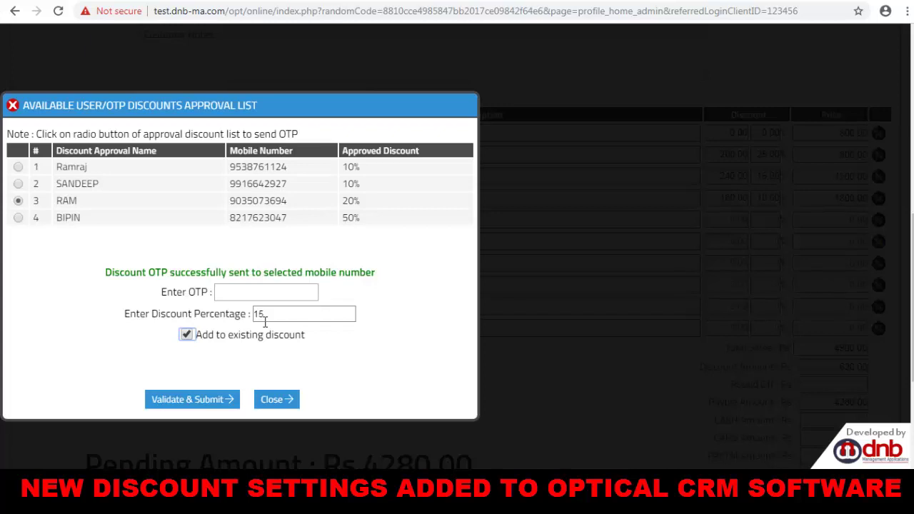
pyautogui.moveTo(268, 318); pyautogui.dragTo(241, 317)
pyautogui.write('30')
pyautogui.press('Tab')
# Untick Add to existing discount and close the approval list without submitting.
pyautogui.click(187, 334)
pyautogui.moveTo(267, 314); pyautogui.dragTo(231, 321)
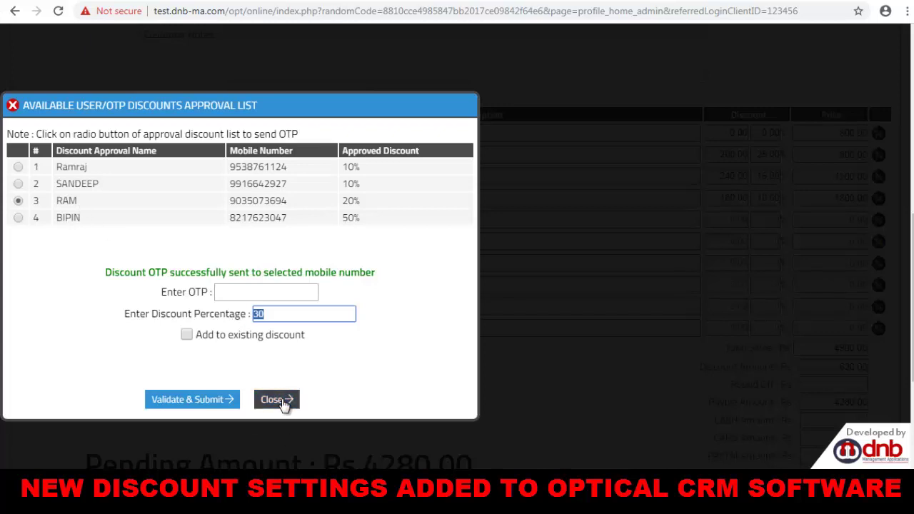
pyautogui.moveTo(62, 167); pyautogui.dragTo(230, 173)
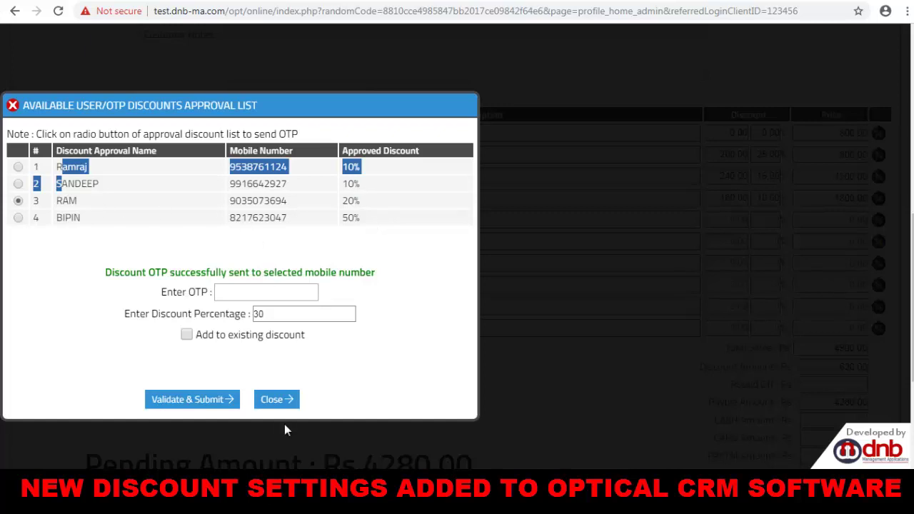
pyautogui.click(291, 402)
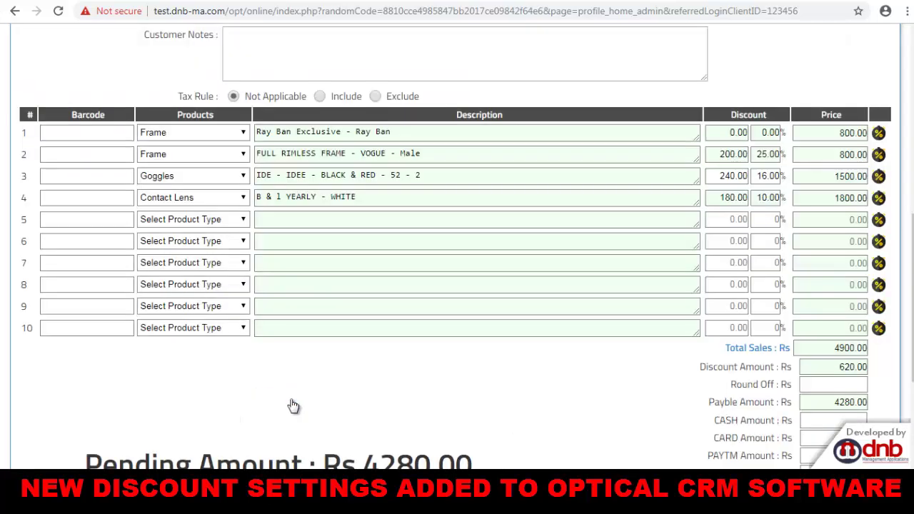
# Enter a round-off of 5 on the order.
pyautogui.scroll(-1, 845, 145)
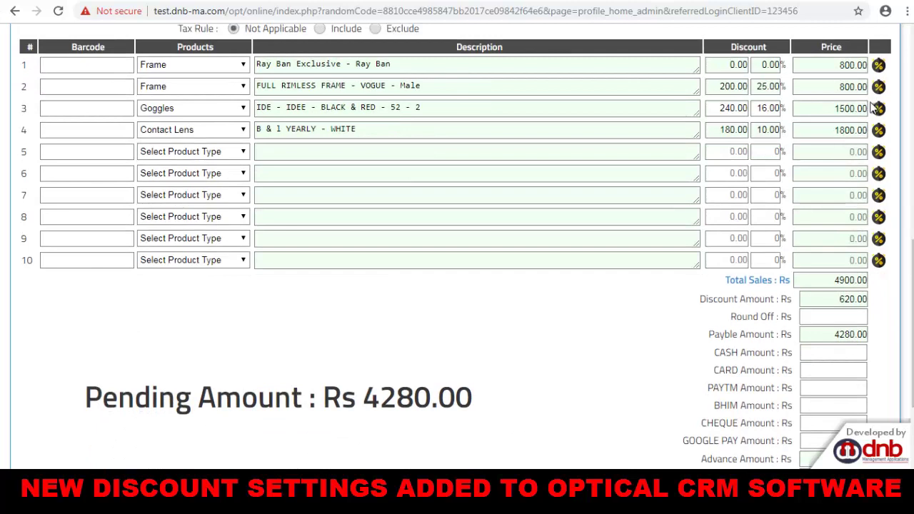
pyautogui.moveTo(731, 325); pyautogui.dragTo(789, 315)
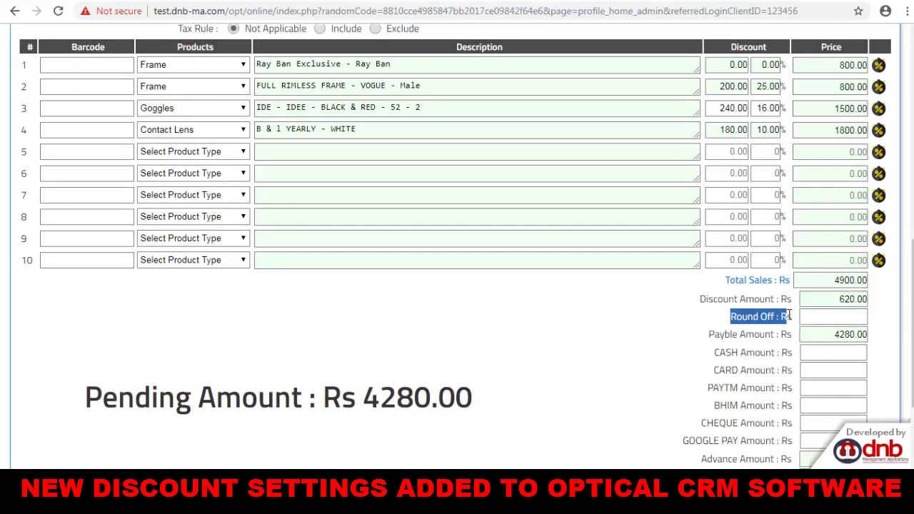
pyautogui.click(830, 319)
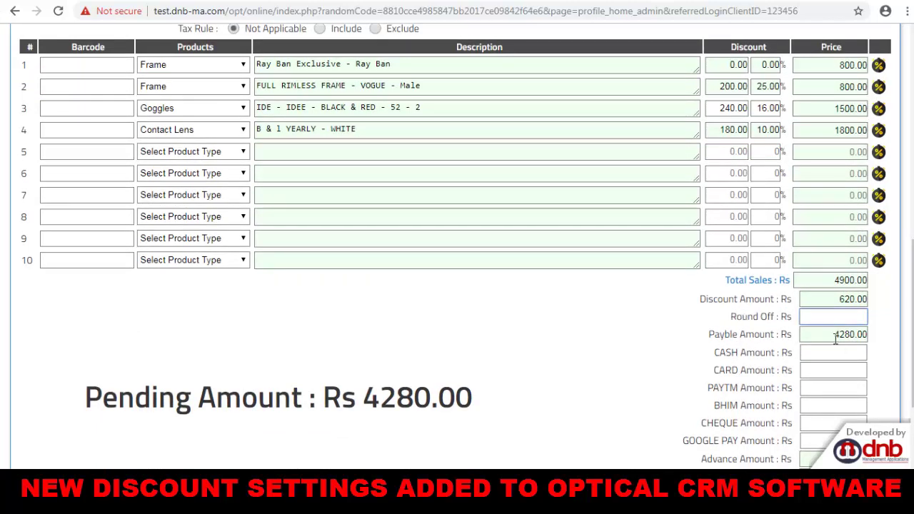
pyautogui.click(836, 334)
pyautogui.click(852, 315)
pyautogui.write('5')
pyautogui.press('Tab')
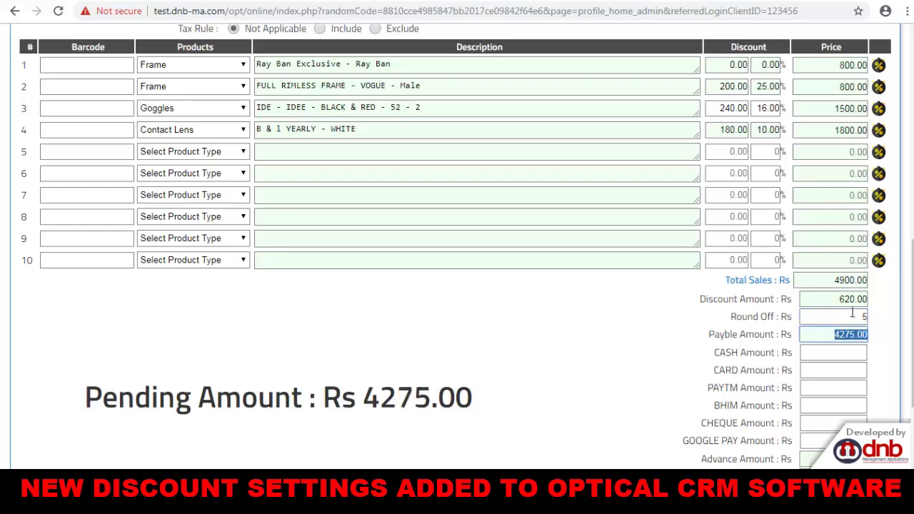
pyautogui.click(861, 315)
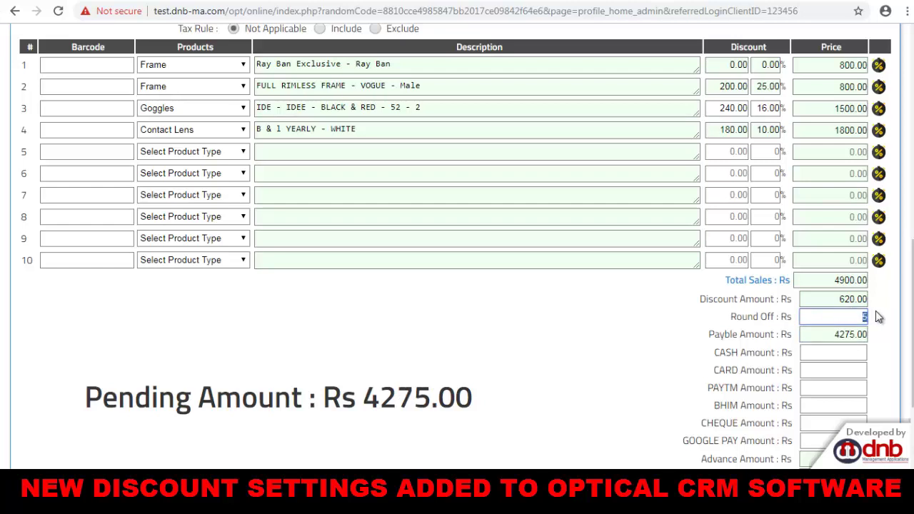
# Set the goggles discount to 17%, then to 17.50%.
pyautogui.scroll(-1, 875, 311)
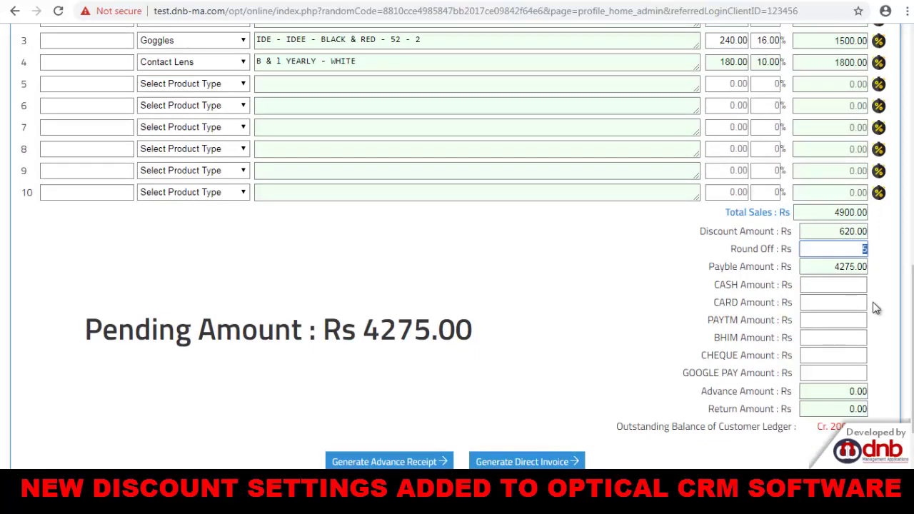
pyautogui.scroll(2, 875, 308)
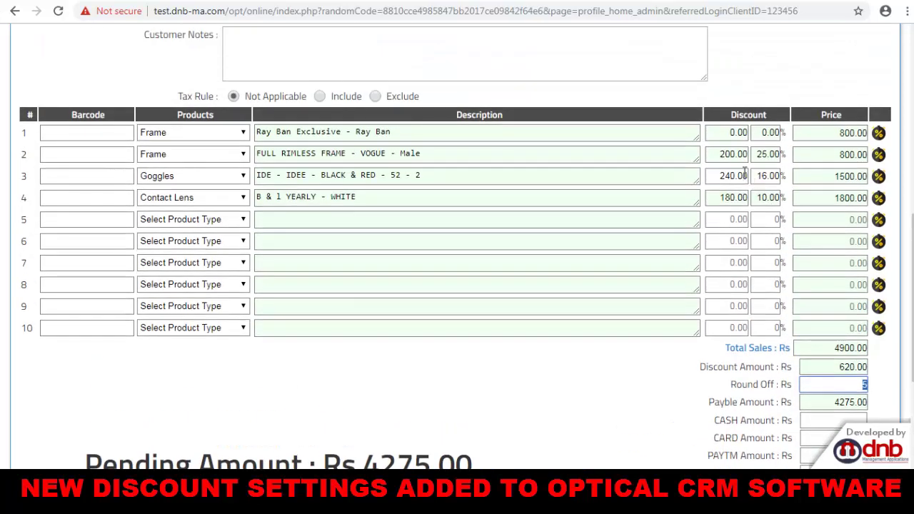
pyautogui.click(762, 179)
pyautogui.doubleClick(762, 179)
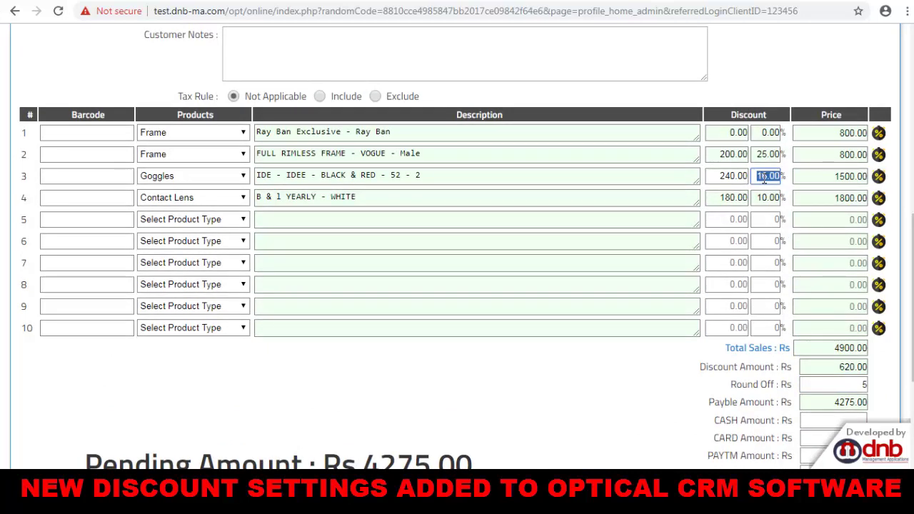
pyautogui.write('17')
pyautogui.press('Tab')
pyautogui.press('Tab')
pyautogui.scroll(-2, 761, 165)
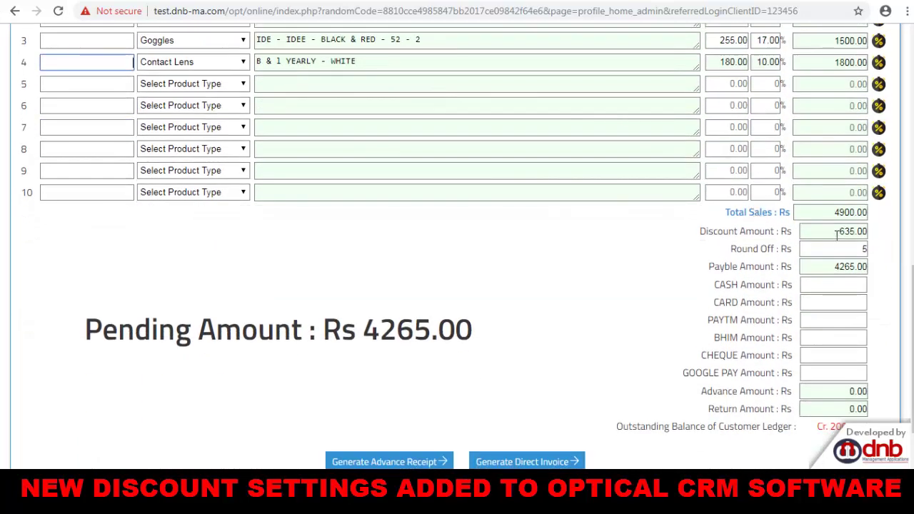
pyautogui.scroll(1, 757, 126)
pyautogui.doubleClick(768, 108)
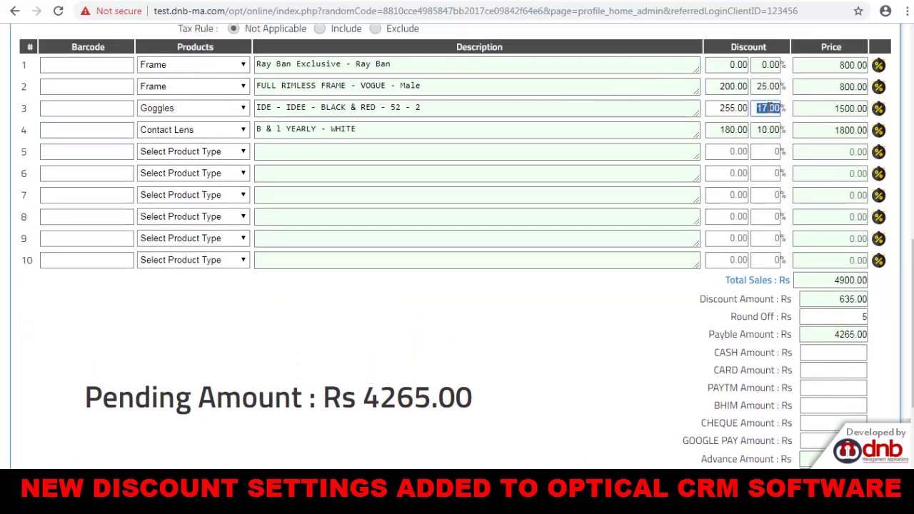
pyautogui.write('17.5')
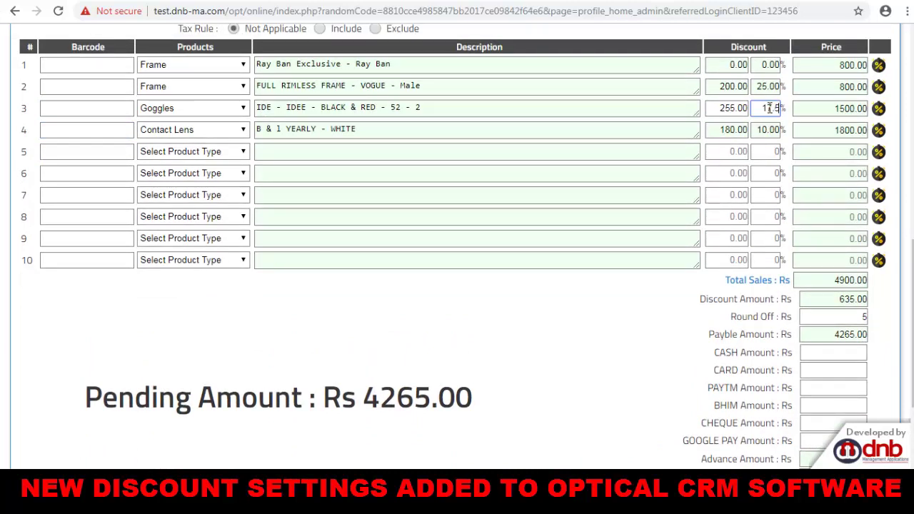
pyautogui.press('Tab')
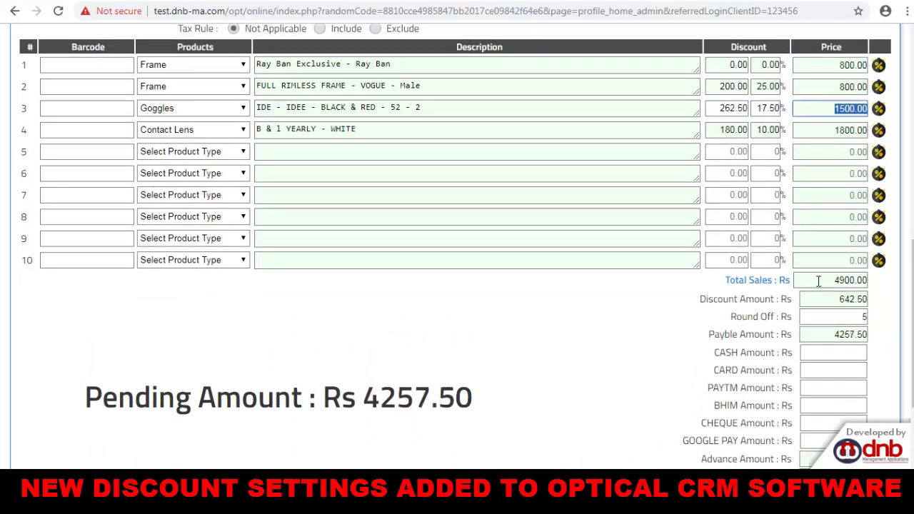
# Replace the round-off with 7.5, bringing the payable amount to 4250.00.
pyautogui.moveTo(851, 316); pyautogui.dragTo(886, 316)
pyautogui.scroll(-2, 847, 311)
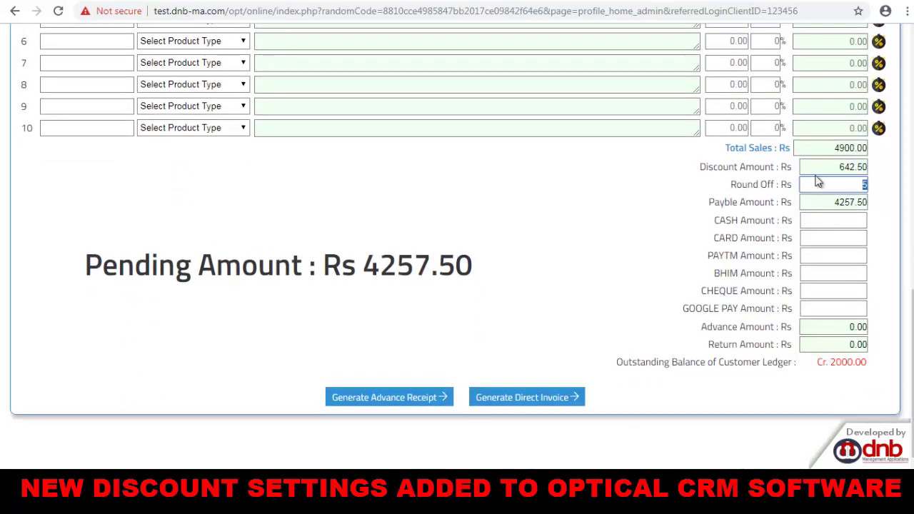
pyautogui.click(831, 206)
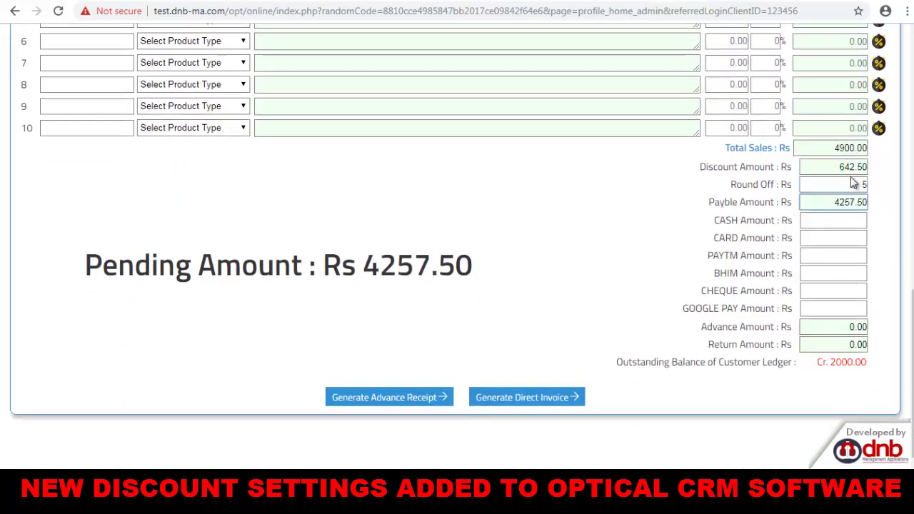
pyautogui.moveTo(857, 184); pyautogui.dragTo(873, 191)
pyautogui.write('7.5')
pyautogui.press('Tab')
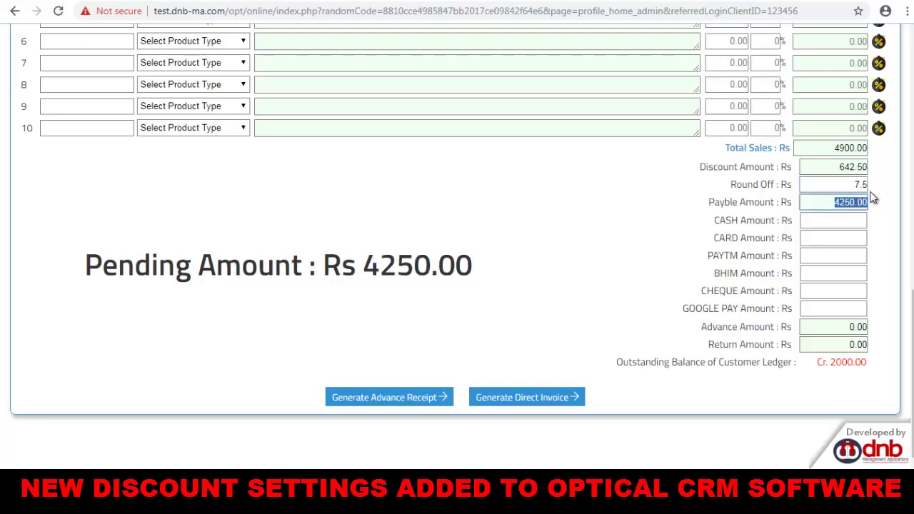
pyautogui.moveTo(854, 186); pyautogui.dragTo(865, 186)
pyautogui.click(835, 205)
pyautogui.moveTo(849, 186); pyautogui.dragTo(874, 188)
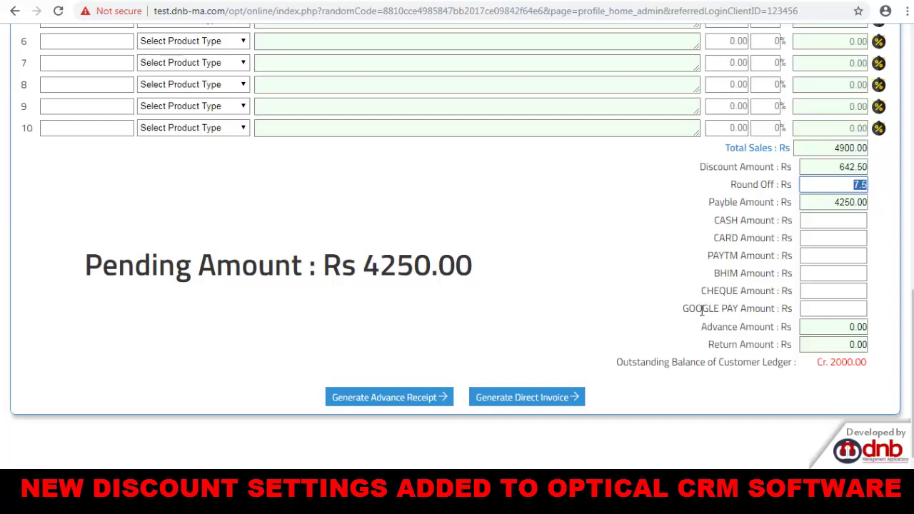
pyautogui.scroll(6, 700, 308)
pyautogui.scroll(-1, 707, 314)
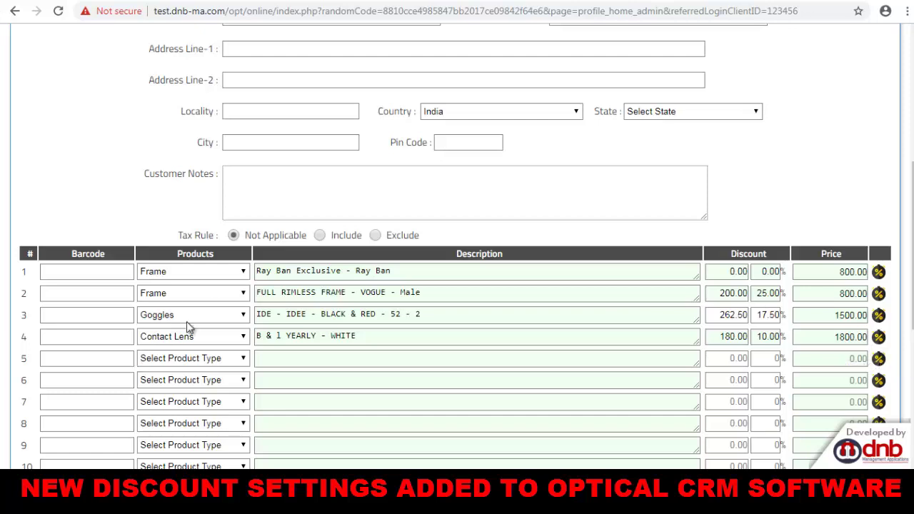
pyautogui.scroll(5, 178, 308)
# Go to MASTER > Discount Settings and look over its product-type discount options.
pyautogui.moveTo(36, 71)
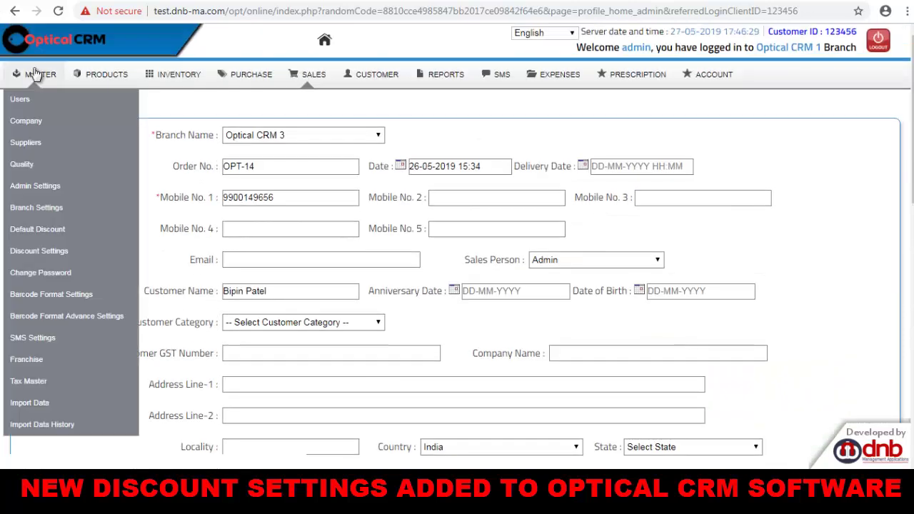
pyautogui.click(42, 254)
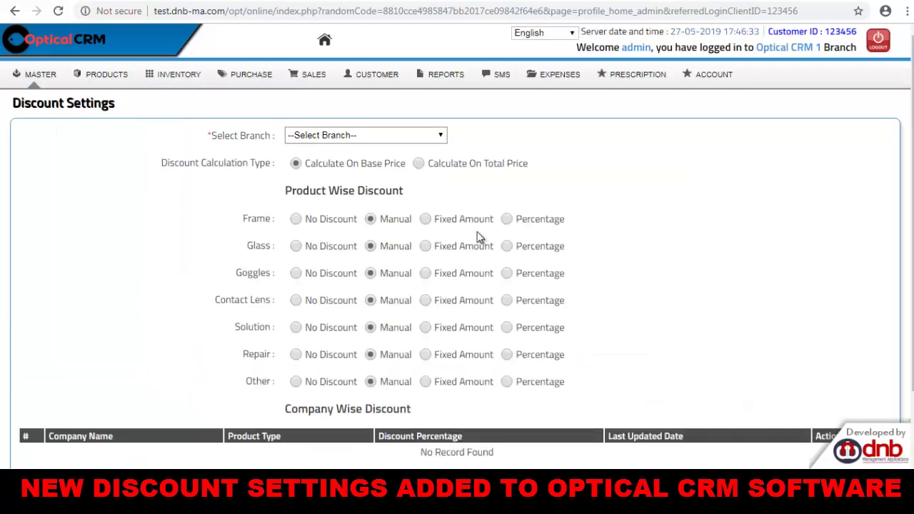
pyautogui.scroll(-3, 428, 366)
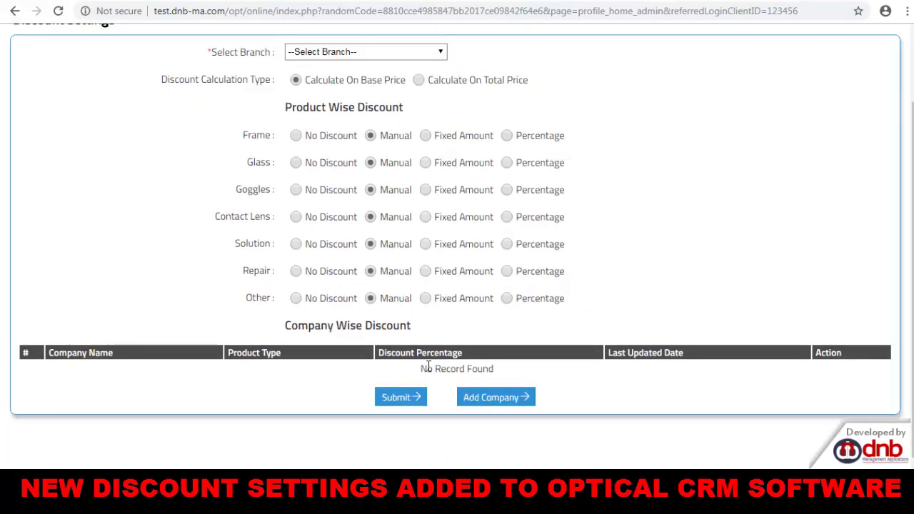
pyautogui.scroll(3, 429, 366)
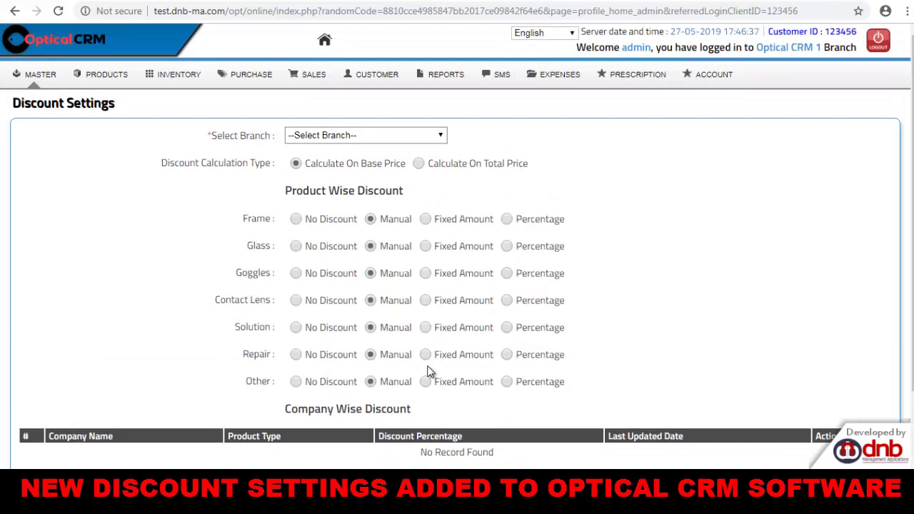